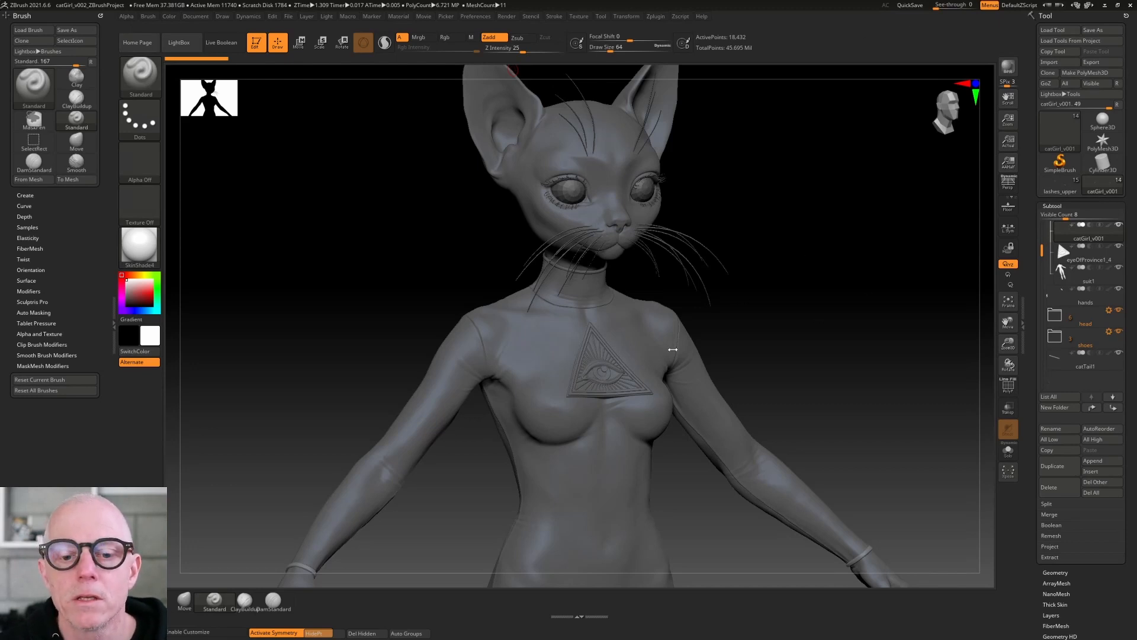
# - Check the cat-girl's body and separate head meshes in Maya and reframe the character
pyautogui.moveTo(403, 346); pyautogui.dragTo(424, 347)
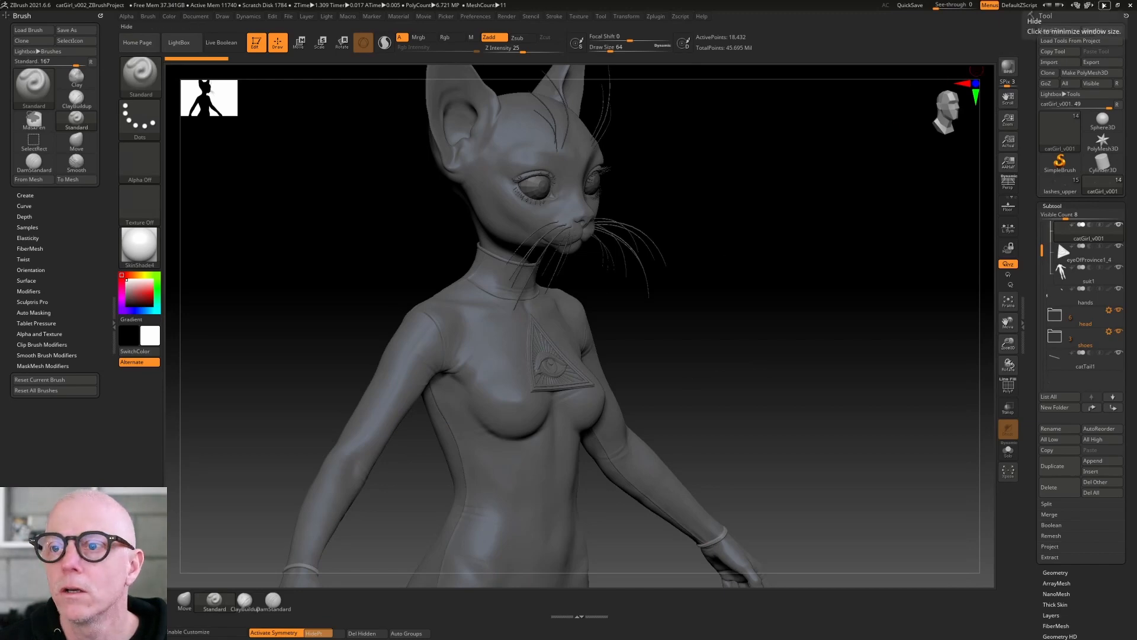
pyautogui.click(1031, 15)
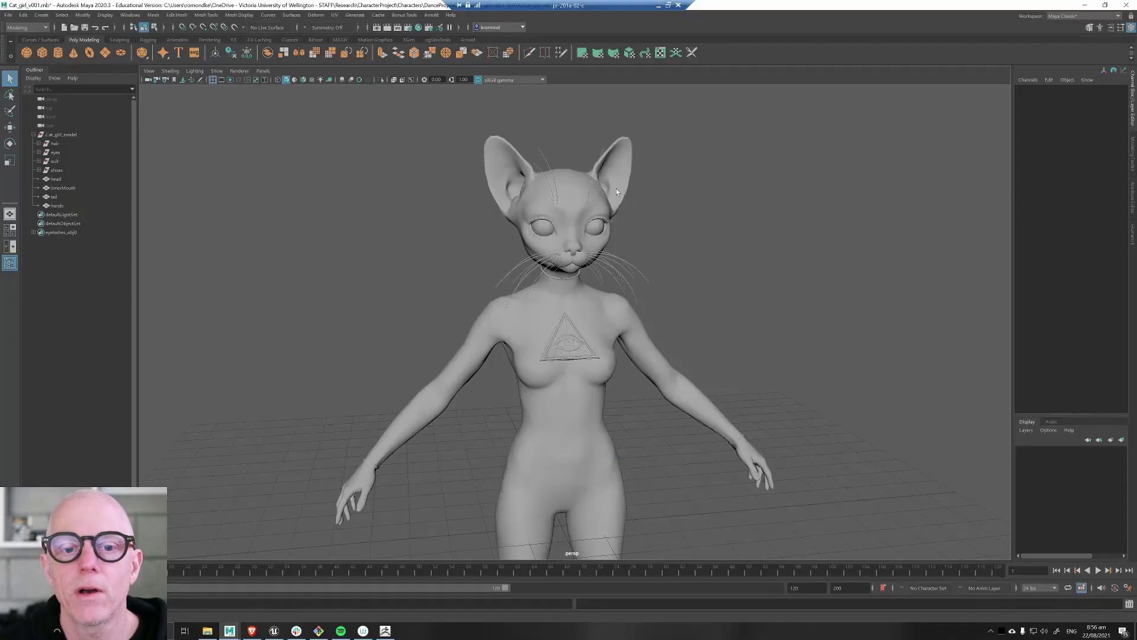
pyautogui.click(530, 329)
pyautogui.click(557, 174)
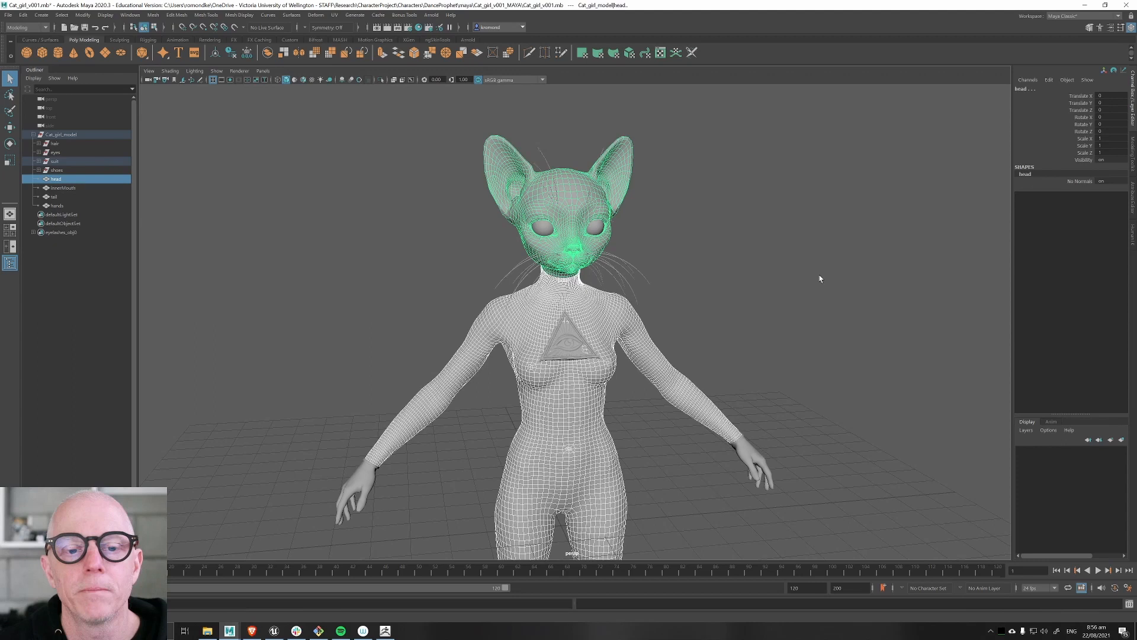
pyautogui.click(398, 288)
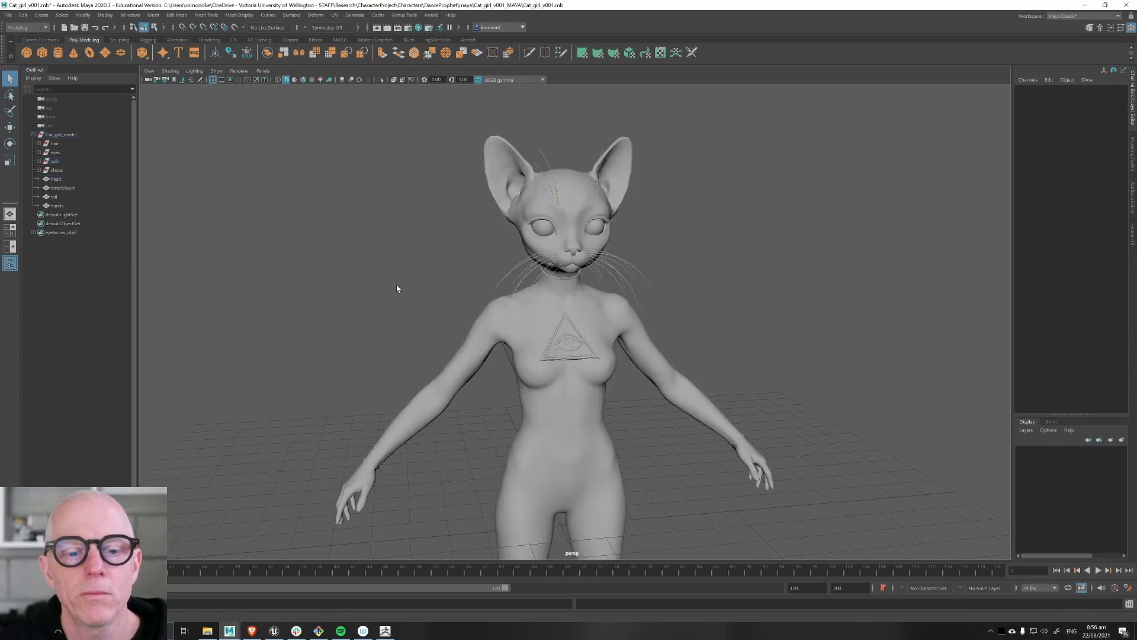
pyautogui.moveTo(371, 316)
pyautogui.keyDown('alt'); pyautogui.mouseDown(button='middle')
pyautogui.moveTo(381, 292)
pyautogui.moveTo(396, 297)
pyautogui.mouseUp(button='middle'); pyautogui.keyUp('alt')
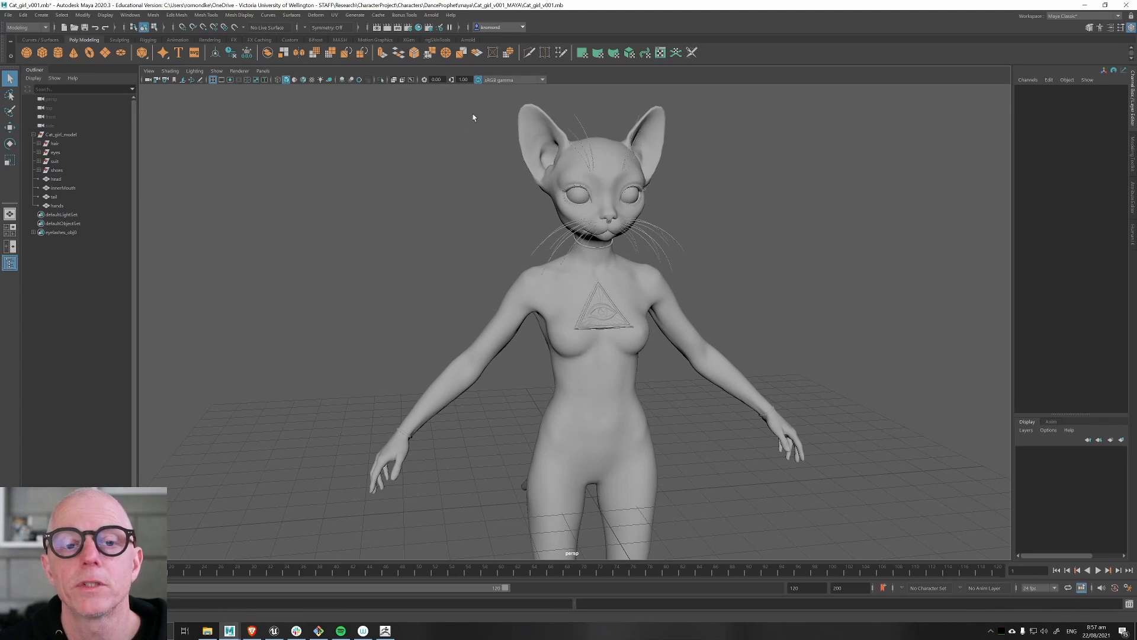
pyautogui.moveTo(473, 117); pyautogui.dragTo(678, 228)
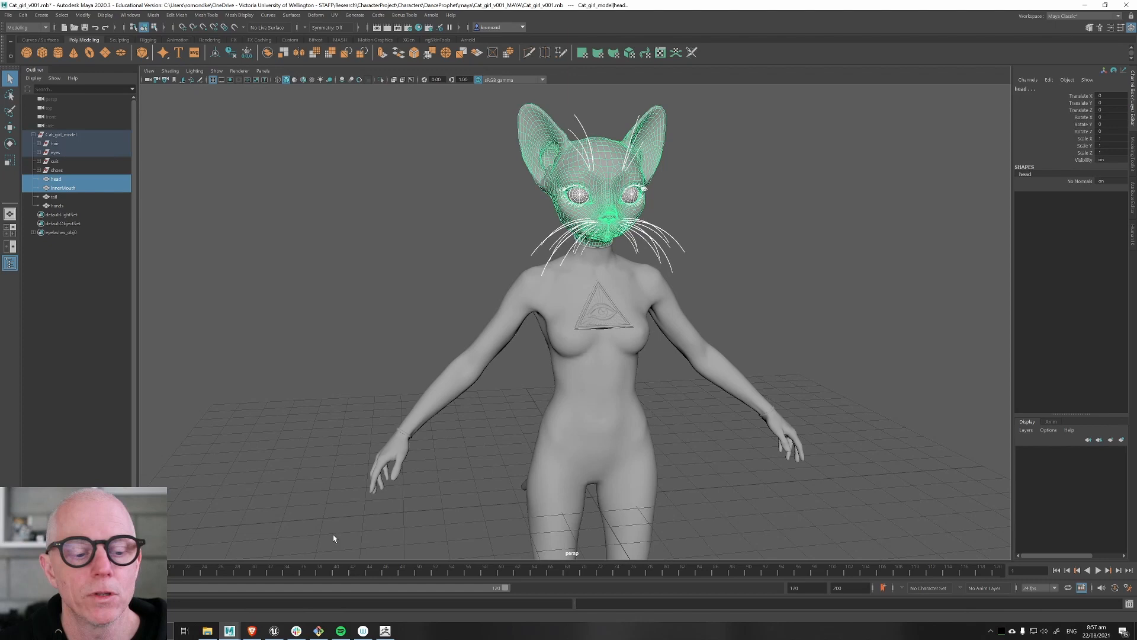
# - Bring up Polywink's Animation For iPhone X page in the browser
pyautogui.click(251, 631)
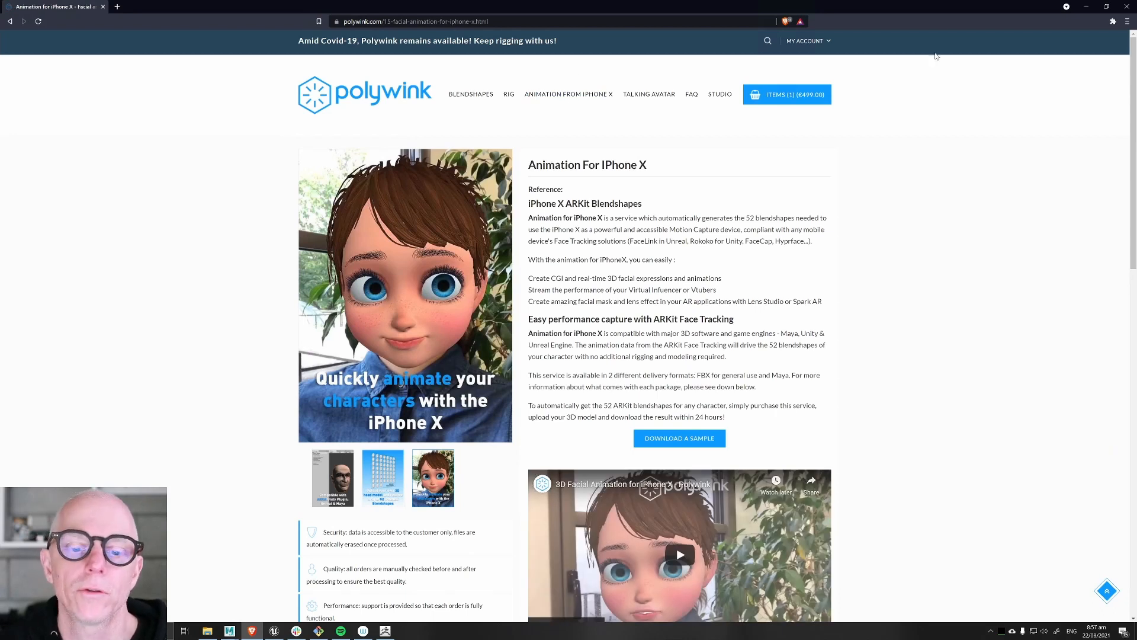
pyautogui.scroll(-2, 900, 184)
pyautogui.scroll(-2, 899, 183)
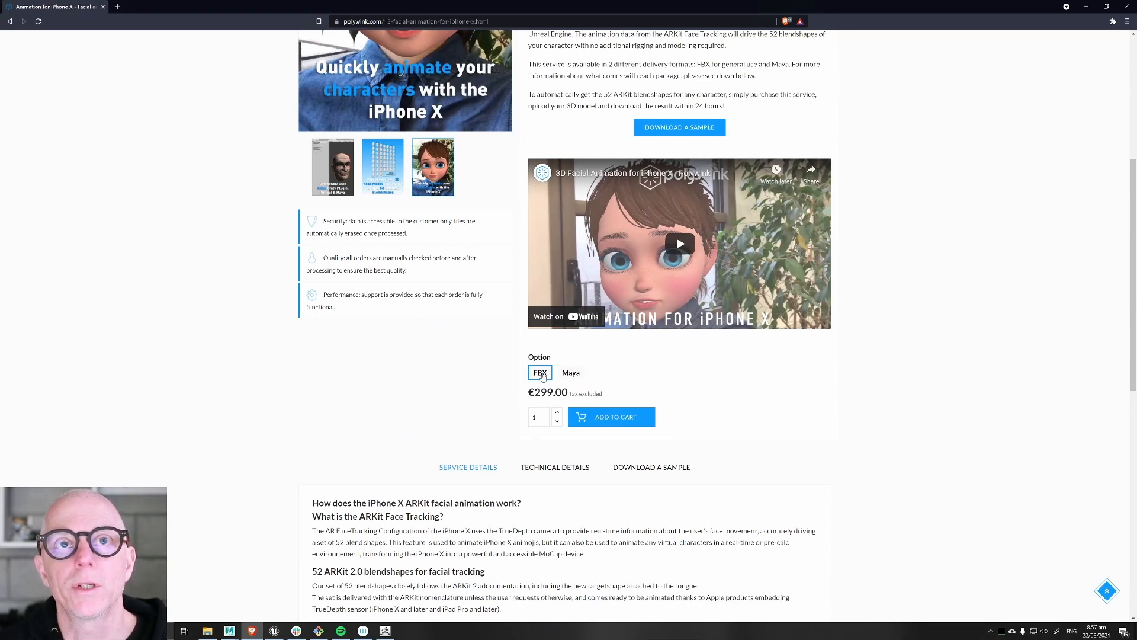
# - Choose the Maya delivery option for the iPhone X facial animation service (€499)
pyautogui.click(571, 376)
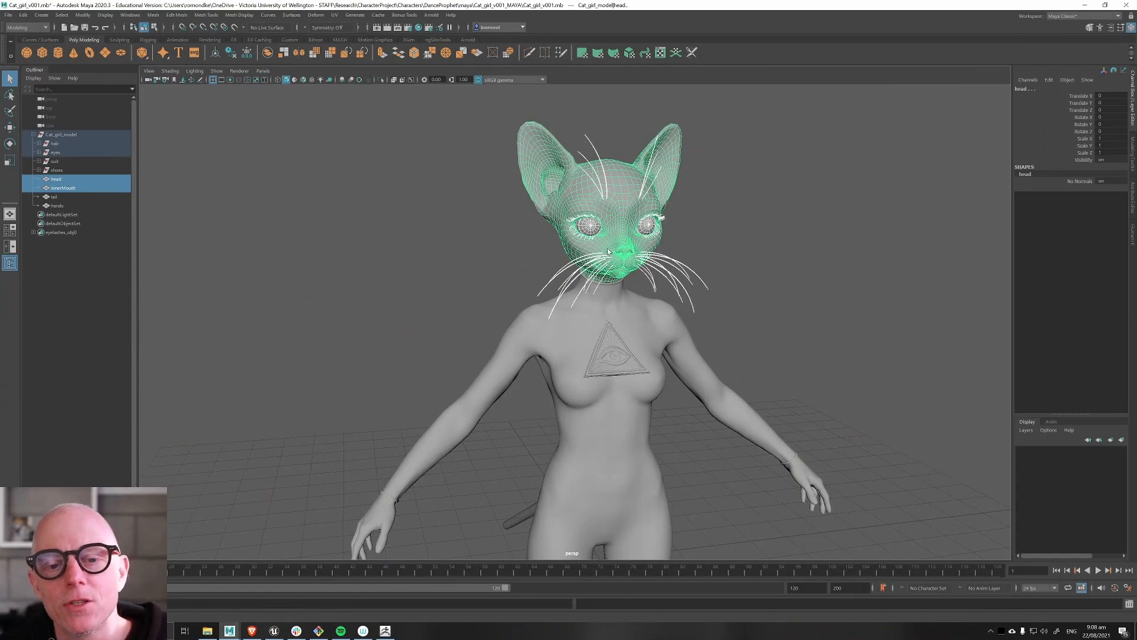
# - Move in on the head and check the separate eyelash mesh
pyautogui.click(489, 236)
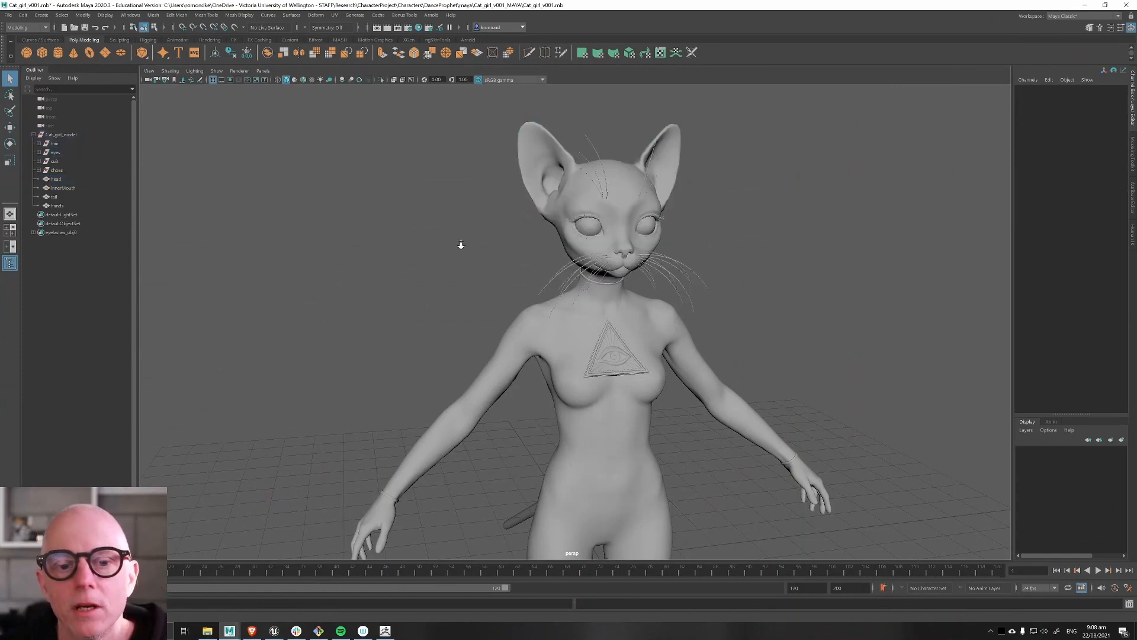
pyautogui.keyDown('alt'); pyautogui.moveTo(460, 245); pyautogui.dragTo(720, 164, button='right'); pyautogui.keyUp('alt')
pyautogui.click(717, 159)
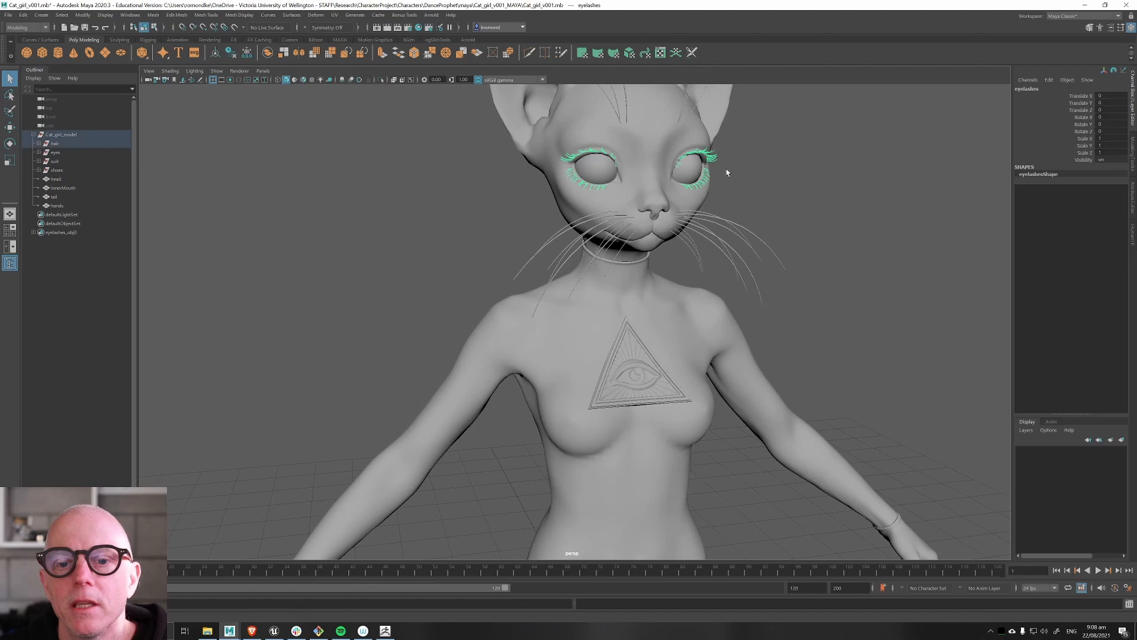
pyautogui.keyDown('alt'); pyautogui.moveTo(764, 182); pyautogui.dragTo(638, 284); pyautogui.keyUp('alt')
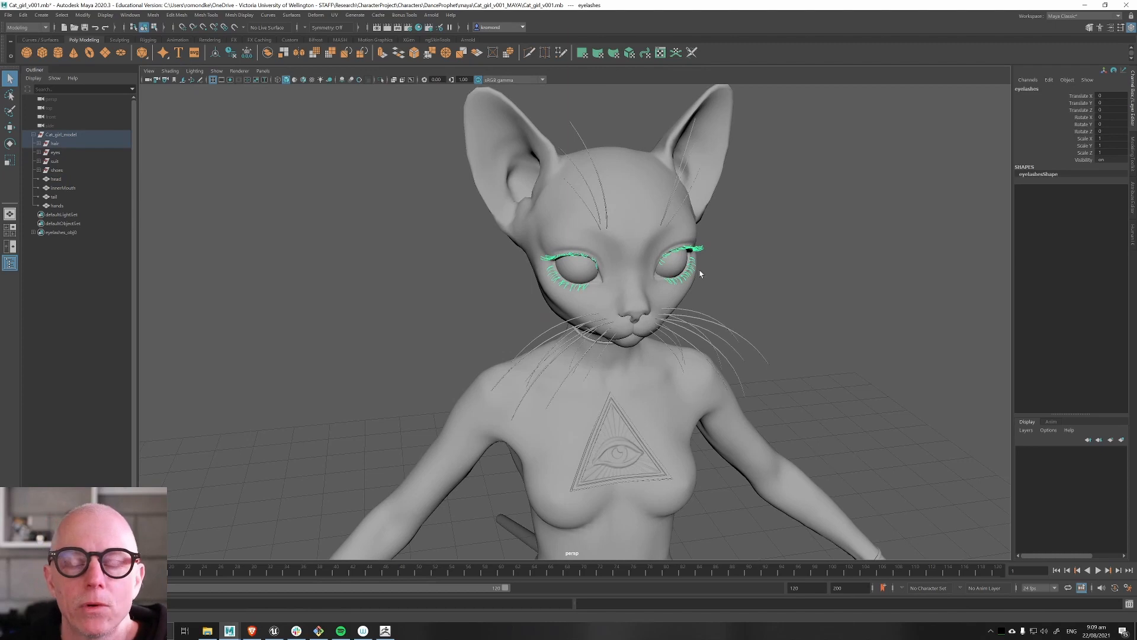
pyautogui.click(791, 291)
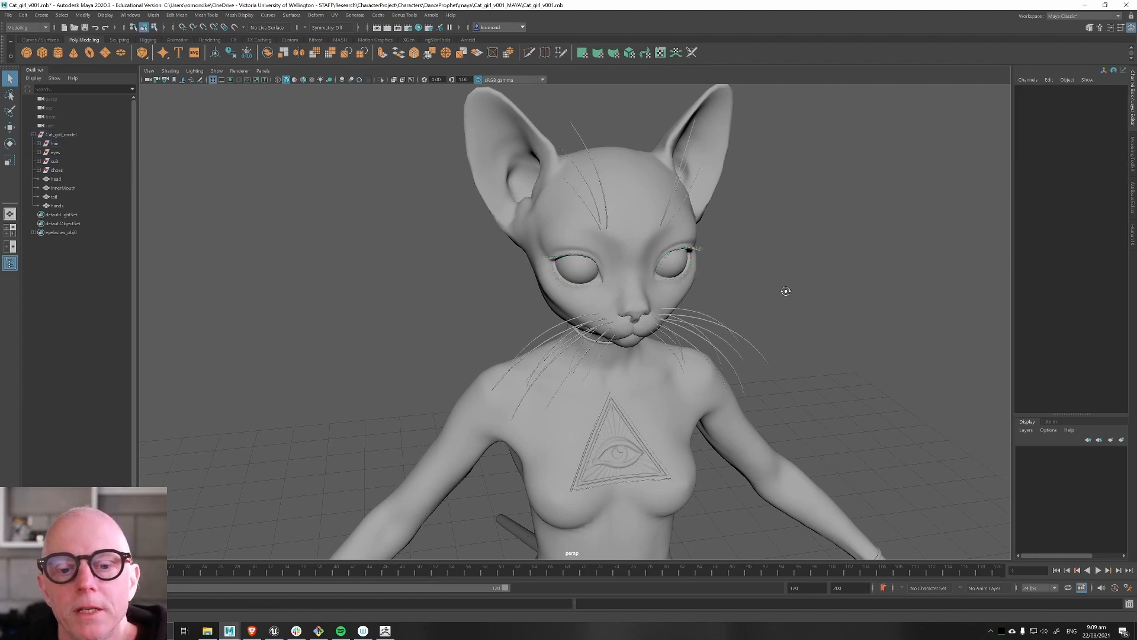
# - Select both eye meshes, zoom out to the whole character and clear the selection
pyautogui.keyDown('alt'); pyautogui.moveTo(785, 290); pyautogui.dragTo(755, 280); pyautogui.keyUp('alt')
pyautogui.click(587, 203)
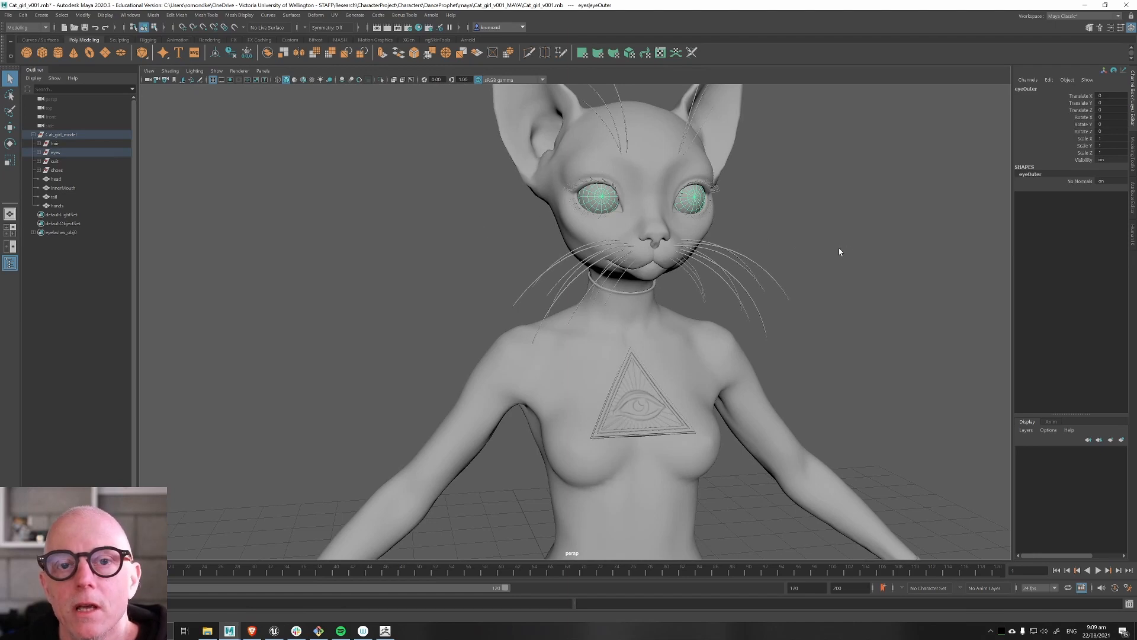
pyautogui.keyDown('alt'); pyautogui.moveTo(839, 251); pyautogui.dragTo(751, 276, button='right'); pyautogui.keyUp('alt')
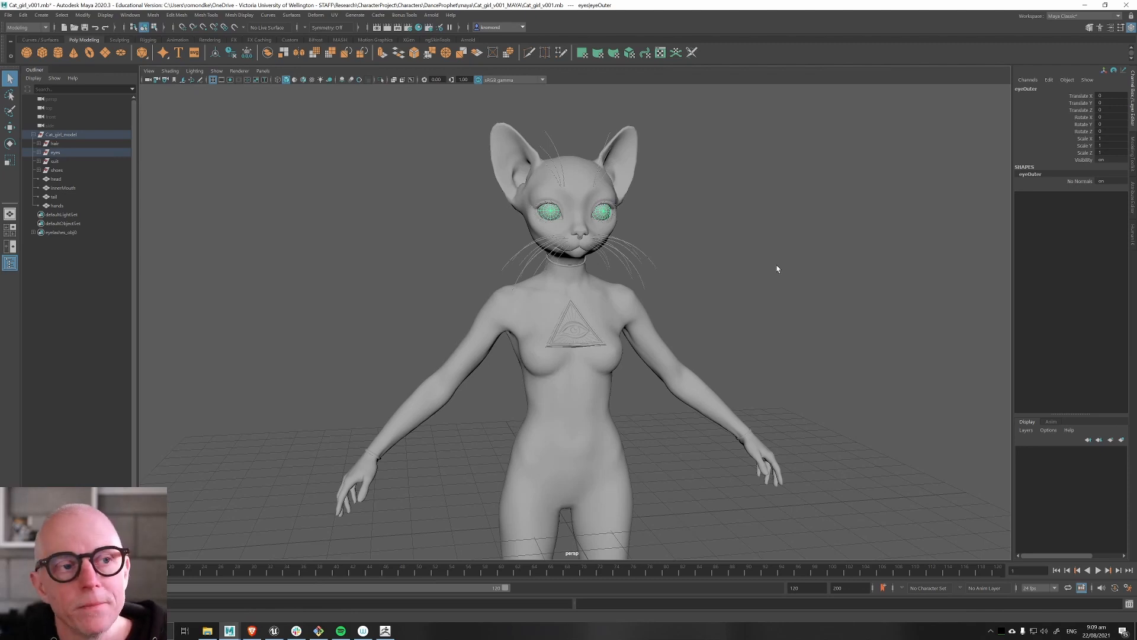
pyautogui.click(778, 262)
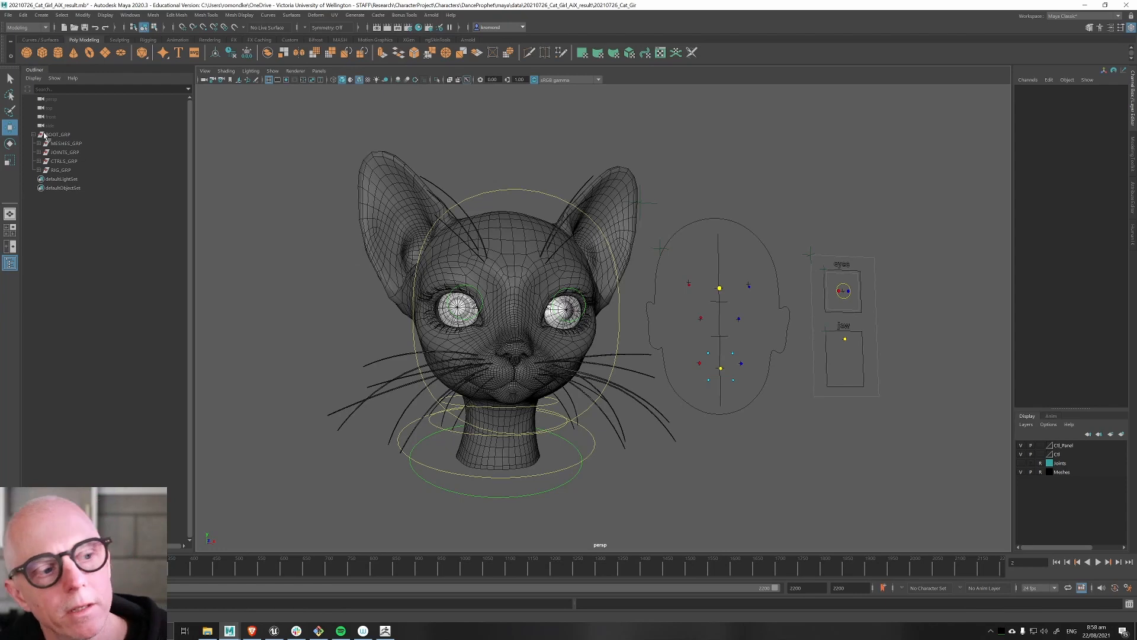
# - Check MESHES_GRP and JOINTS_GRP in the Outliner and reveal the Cat_Girl mesh inside MESHES_GRP
pyautogui.click(59, 142)
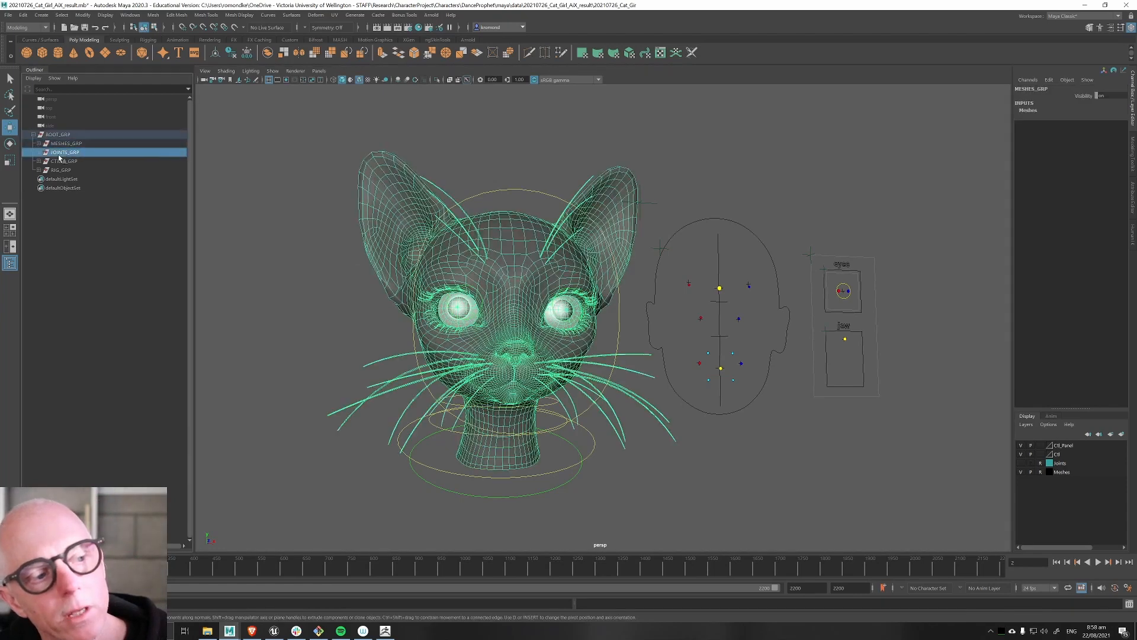
pyautogui.click(62, 161)
pyautogui.click(53, 151)
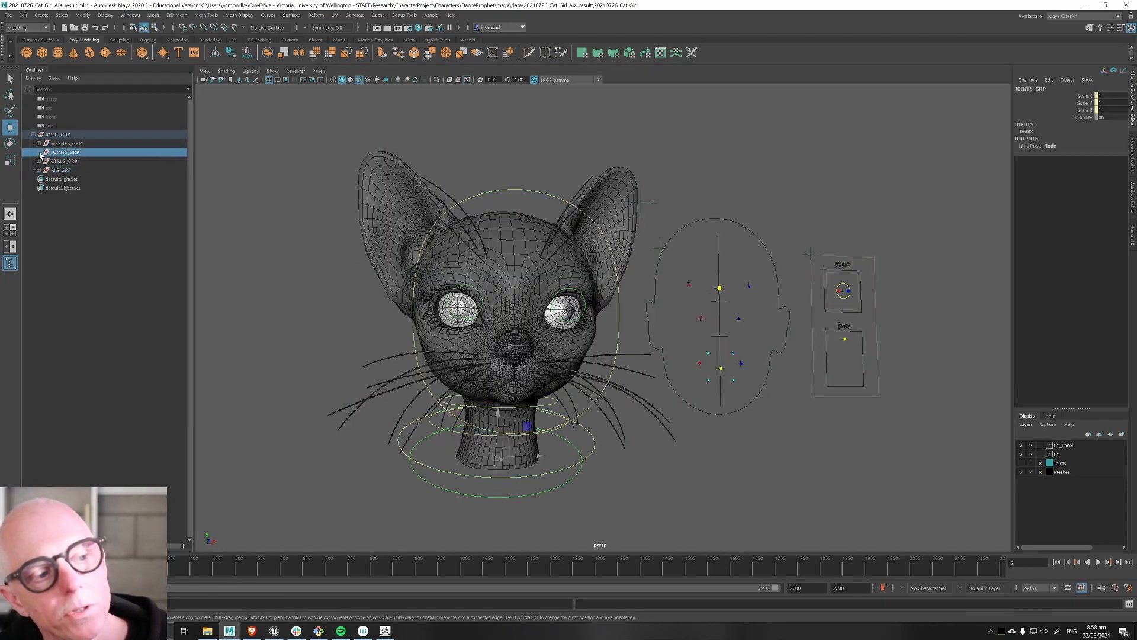
pyautogui.click(40, 143)
pyautogui.click(64, 161)
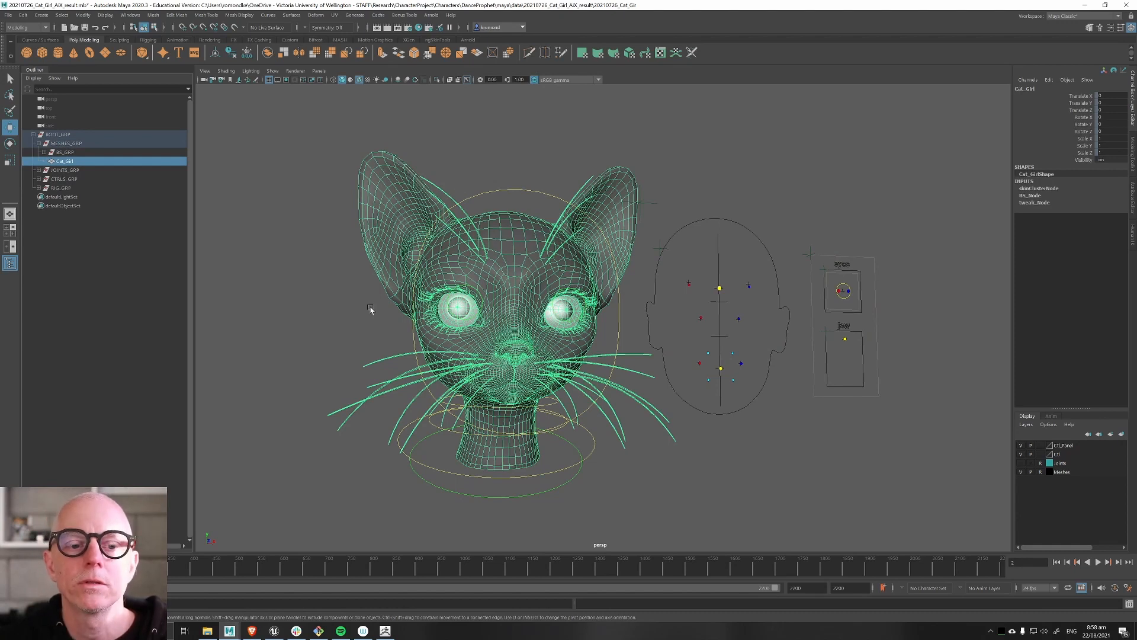
pyautogui.click(354, 272)
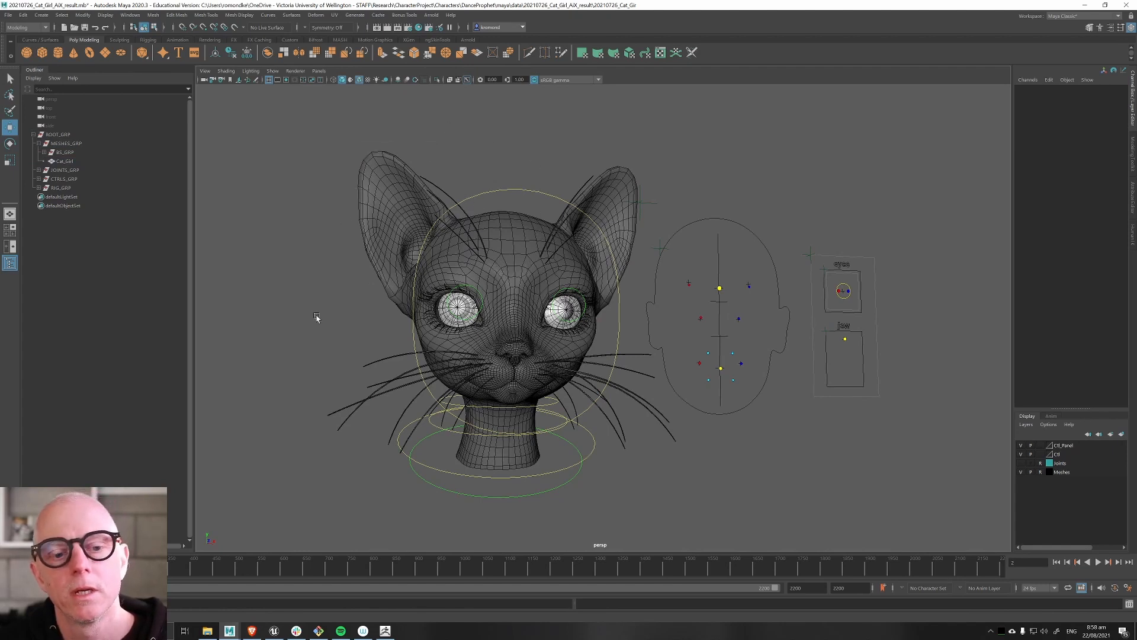
# - Test the eye-look, jaw and mouth-corner controls on the face control panel
pyautogui.moveTo(834, 282)
pyautogui.mouseDown()
pyautogui.moveTo(851, 307)
pyautogui.moveTo(828, 288)
pyautogui.moveTo(844, 300)
pyautogui.mouseUp()
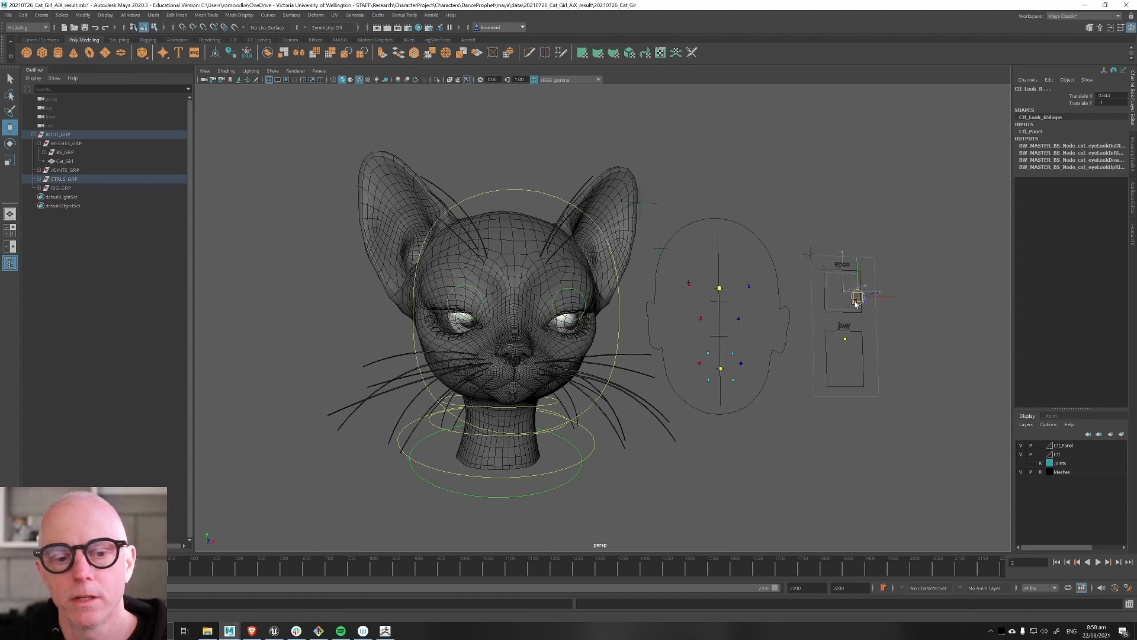
pyautogui.click(844, 351)
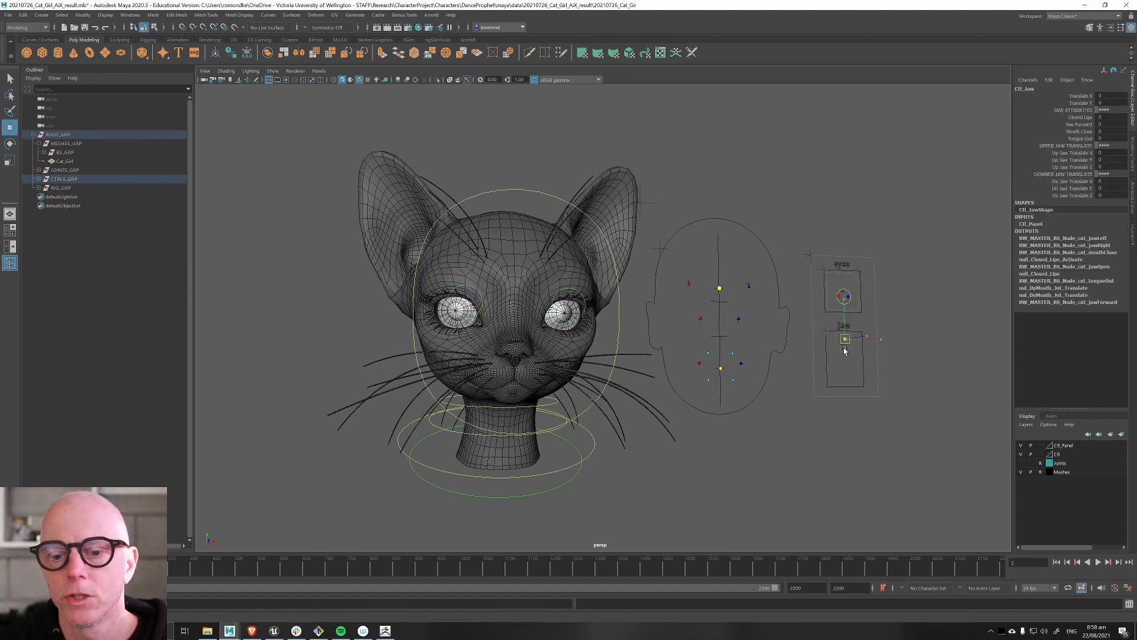
pyautogui.moveTo(844, 351)
pyautogui.mouseDown()
pyautogui.moveTo(836, 379)
pyautogui.moveTo(860, 333)
pyautogui.moveTo(842, 337)
pyautogui.mouseUp()
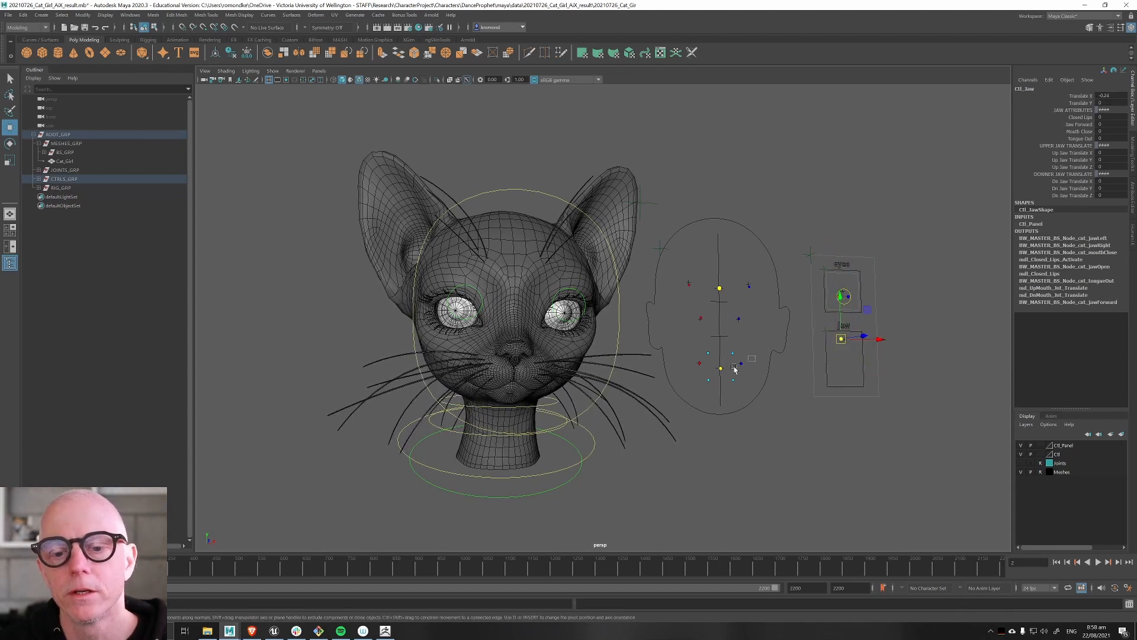
pyautogui.moveTo(755, 356)
pyautogui.mouseDown()
pyautogui.moveTo(693, 375)
pyautogui.moveTo(709, 357)
pyautogui.moveTo(727, 381)
pyautogui.mouseUp()
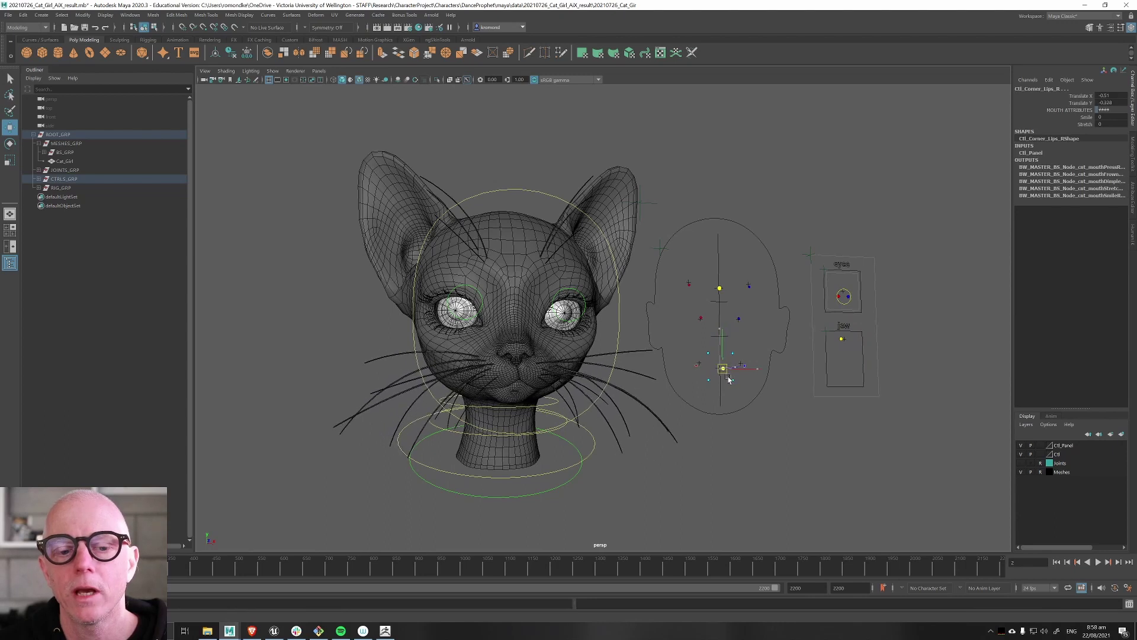
# - Drag the eye control so the eyelids close and reopen, leaving them half-closed
pyautogui.click(738, 318)
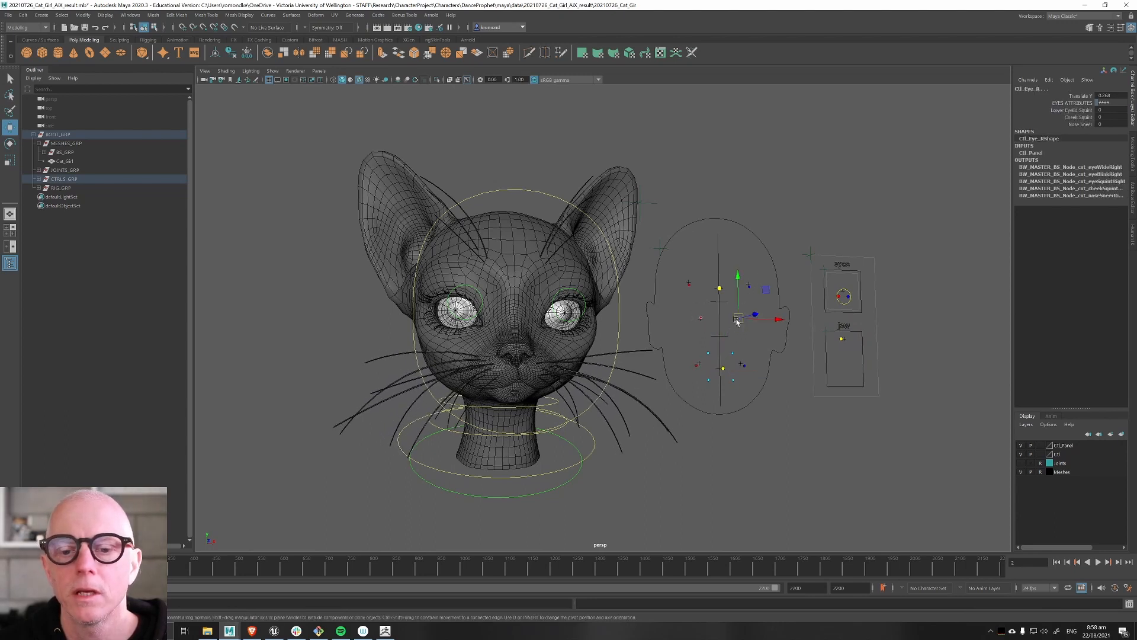
pyautogui.moveTo(738, 325); pyautogui.dragTo(745, 339)
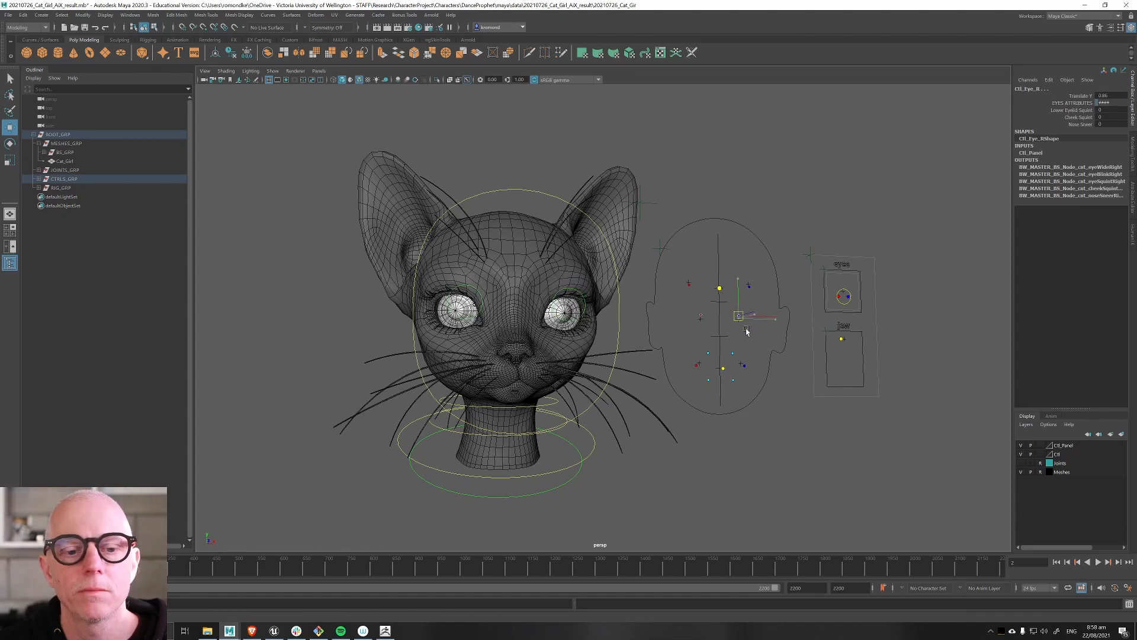
pyautogui.moveTo(747, 331); pyautogui.dragTo(747, 334, button='middle')
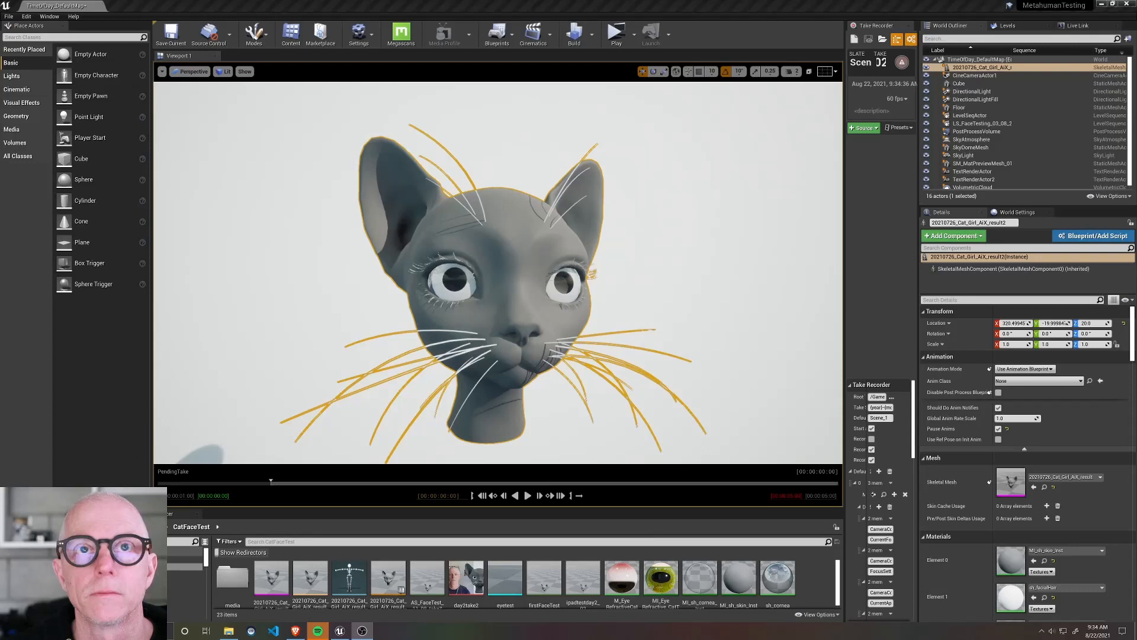
# - Select the backdrop cube and check the Live Link connection tab
pyautogui.click(647, 238)
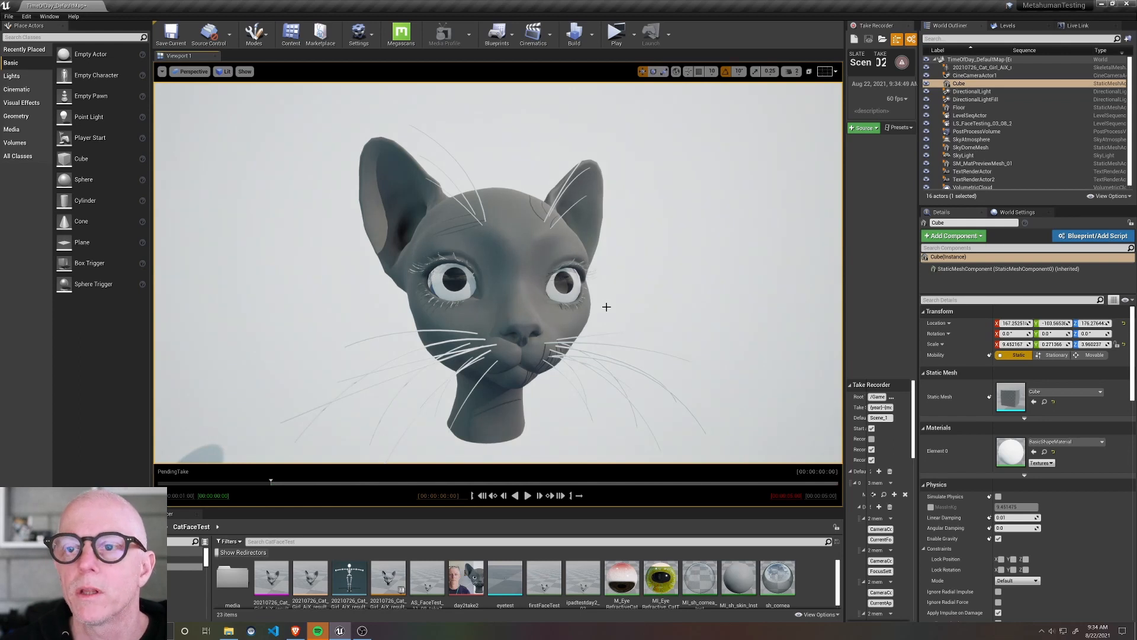
pyautogui.click(1082, 26)
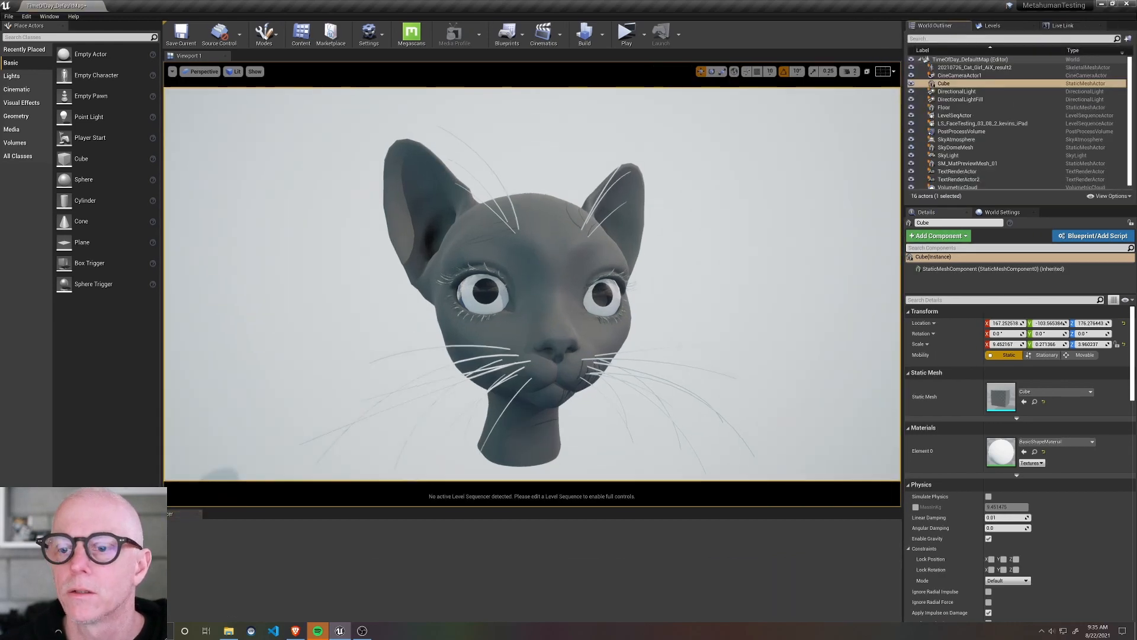
# - Assign the Cat_Girl AnimBlueprint to the head mesh and enable Update Animation in Editor
pyautogui.click(539, 260)
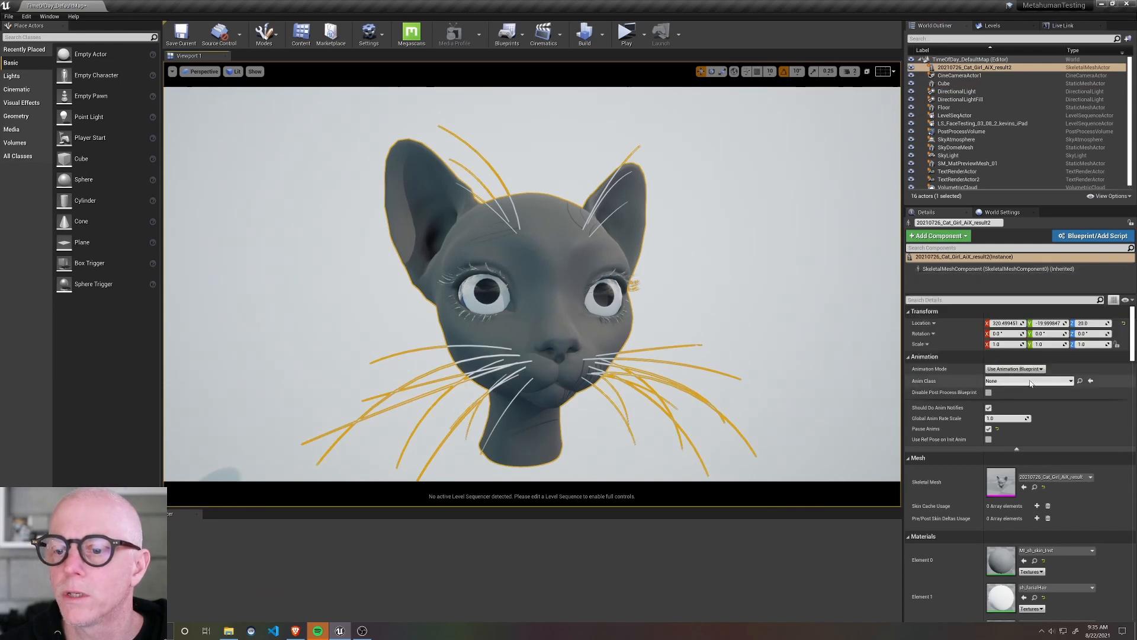
pyautogui.click(1033, 381)
pyautogui.click(1036, 412)
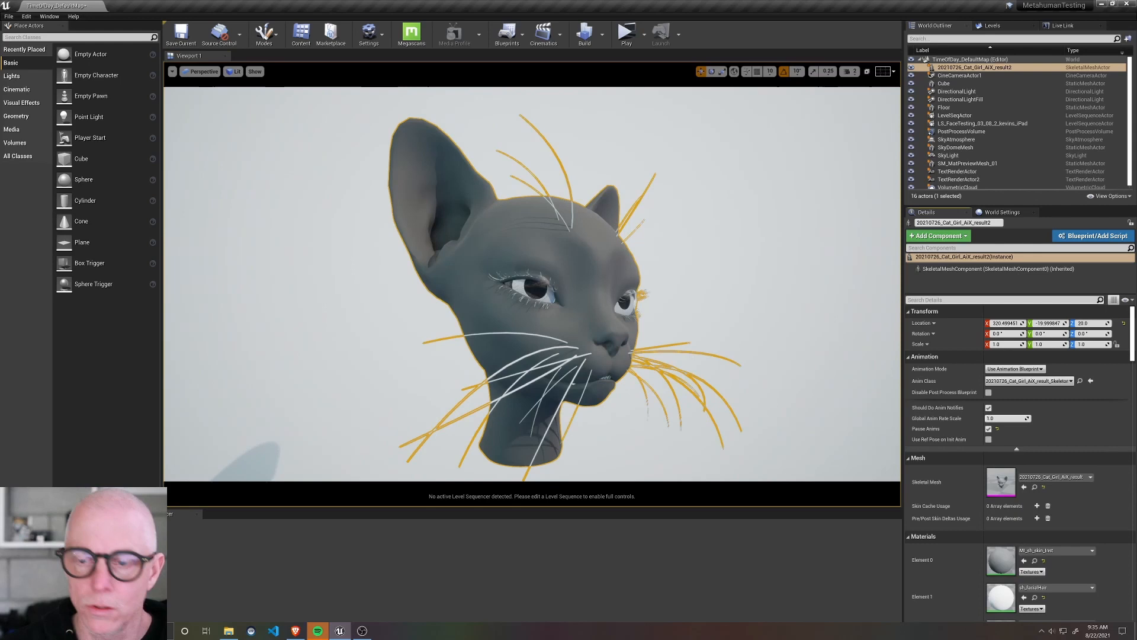
pyautogui.write('s')
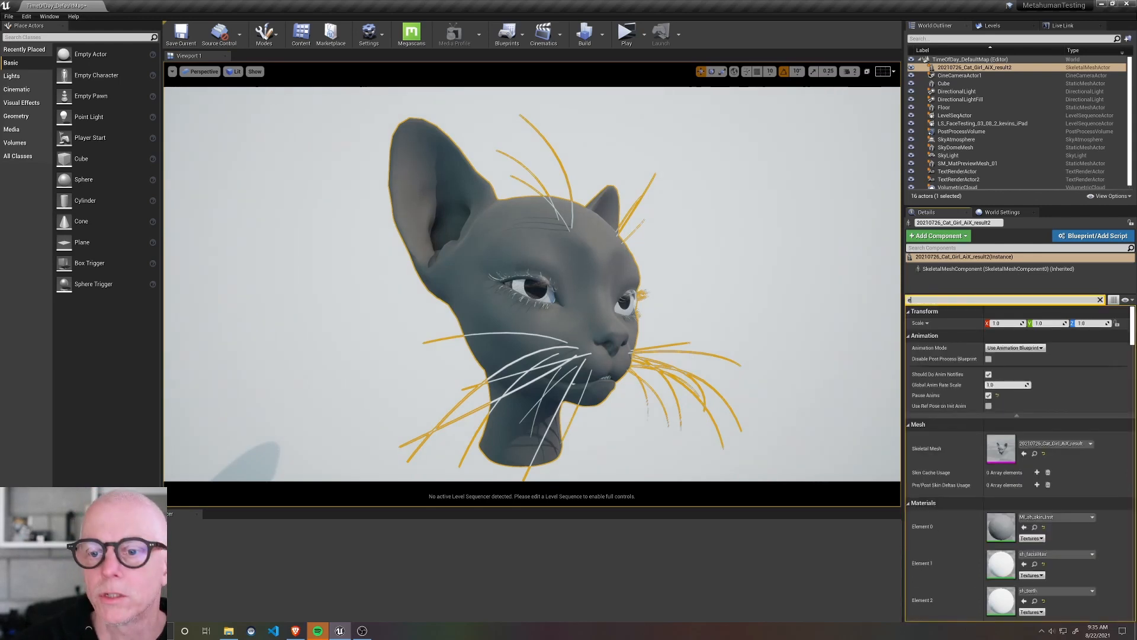
pyautogui.write('dit')
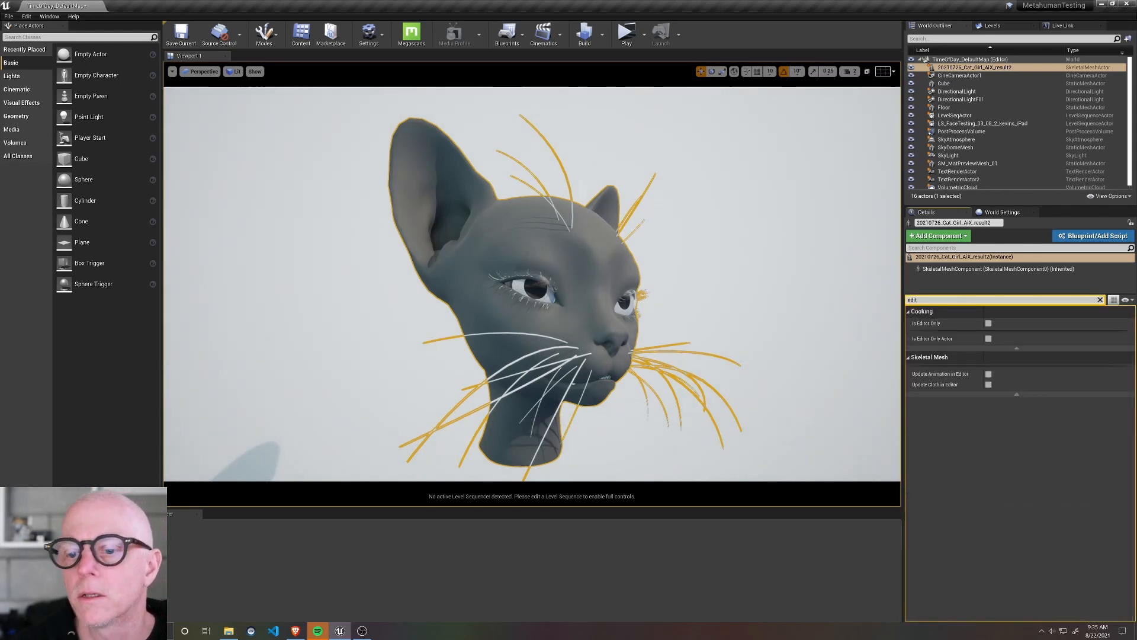
pyautogui.click(988, 374)
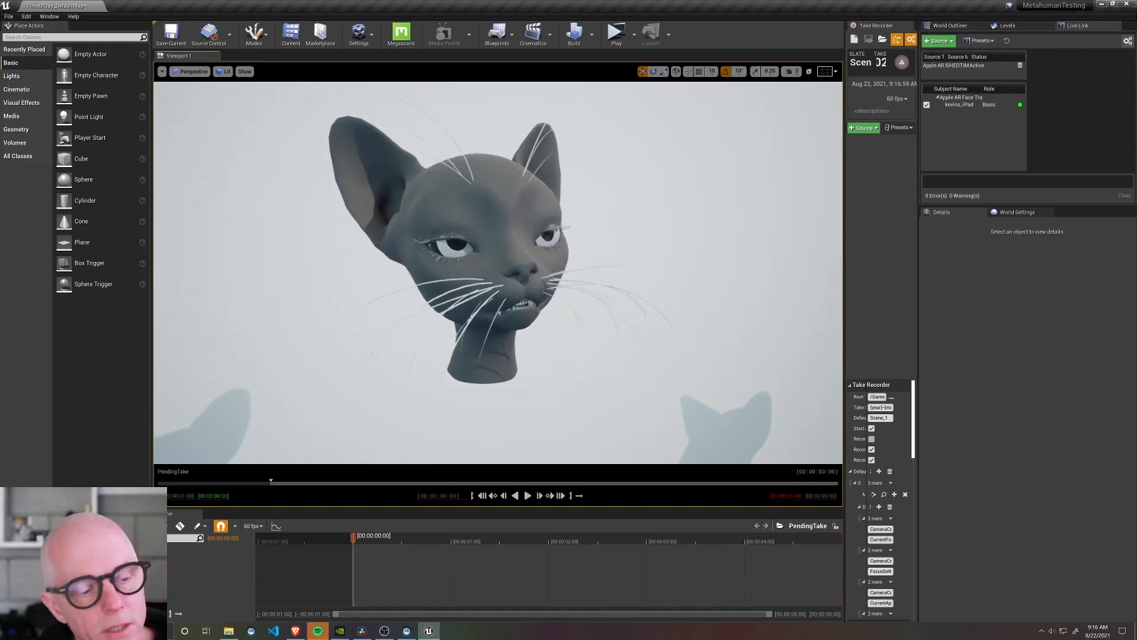
# - Open the Cat_Girl Skeleton_AnimBlueprint from the CatFaceTest content folder
pyautogui.hotkey('ctrl', 'shift', 'f')
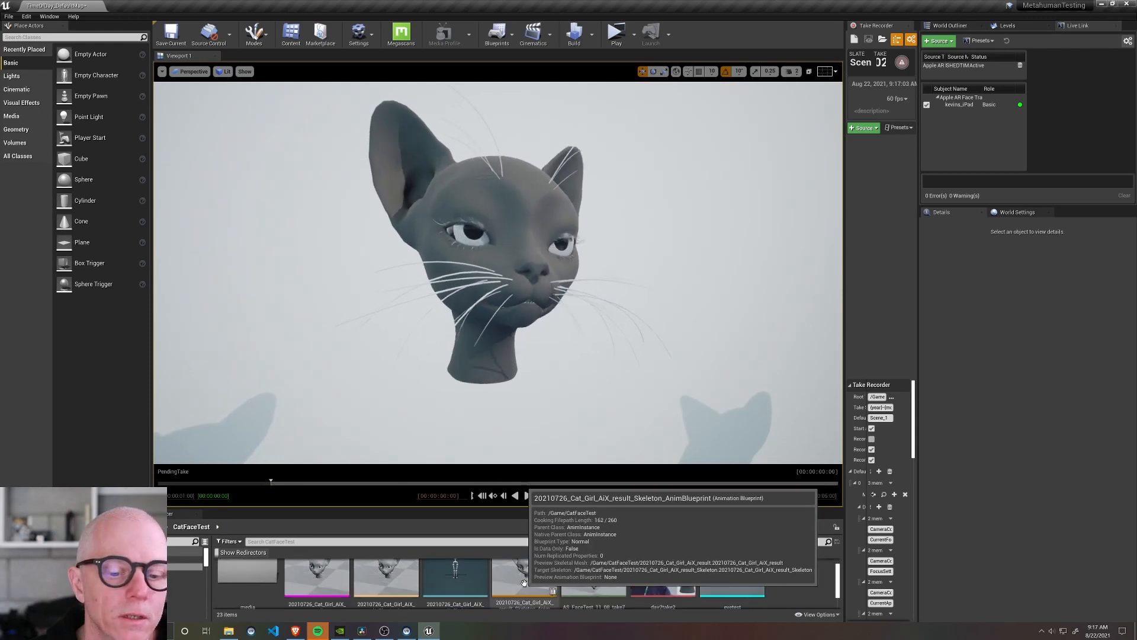
pyautogui.click(523, 583)
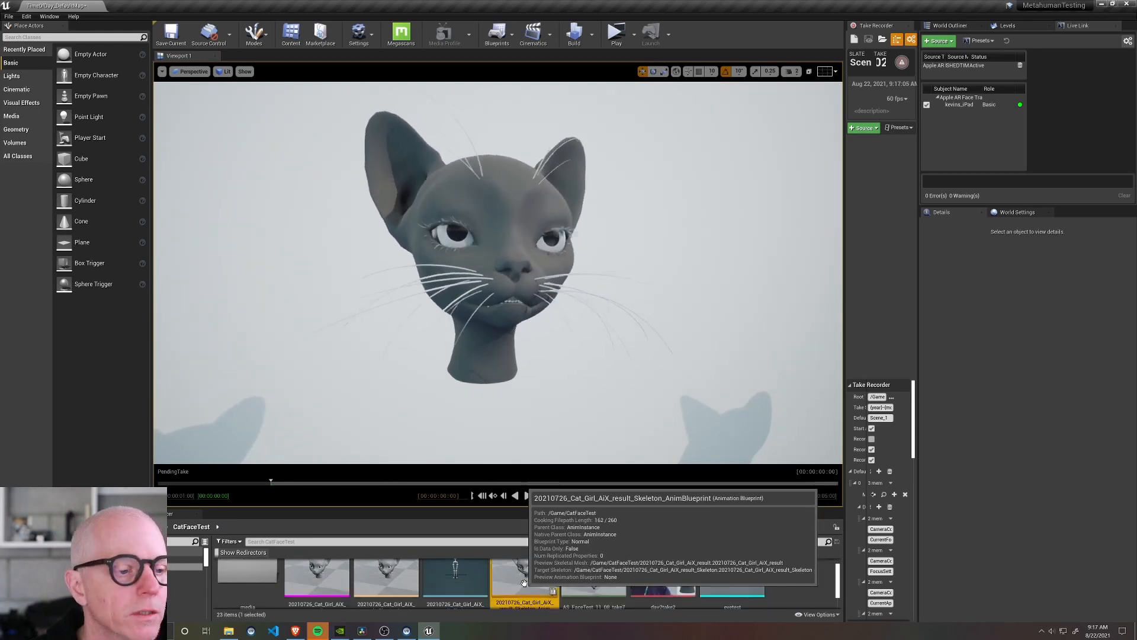
pyautogui.doubleClick(525, 583)
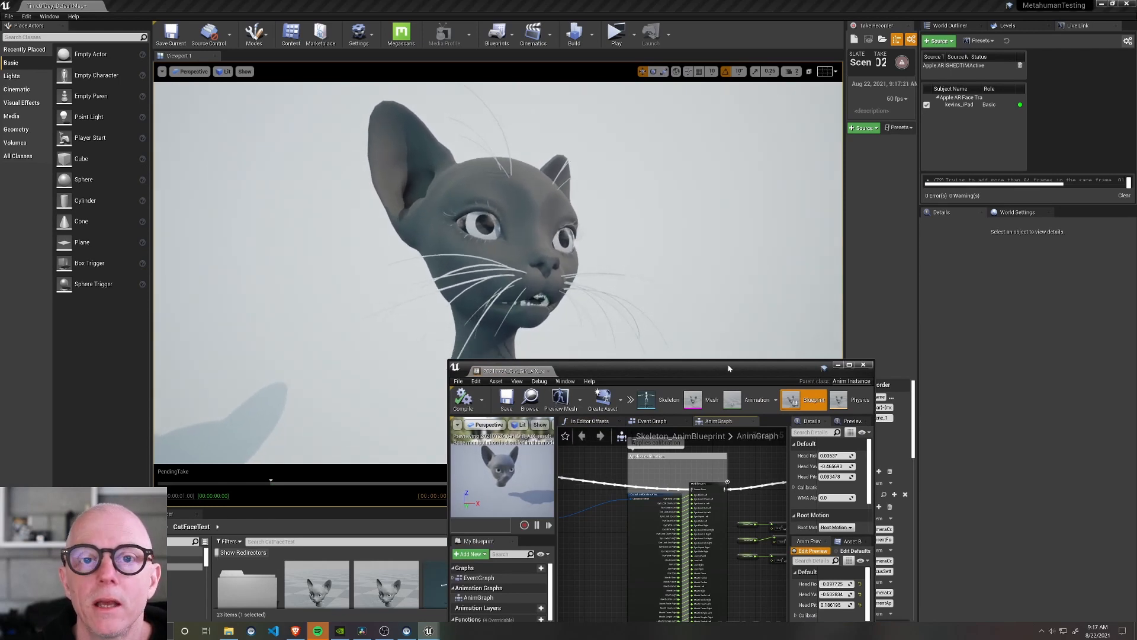
# - Maximize the blueprint editor, pan to the Applies calibration nodes and inspect In Editor Offsets
pyautogui.click(851, 366)
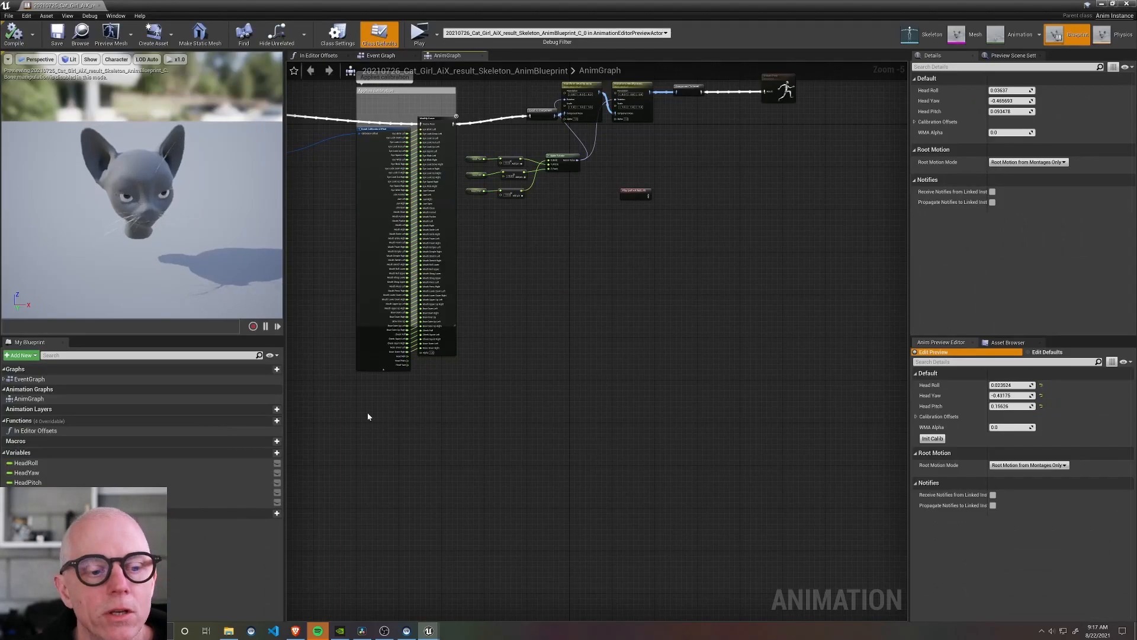
pyautogui.moveTo(548, 300); pyautogui.dragTo(738, 372, button='right')
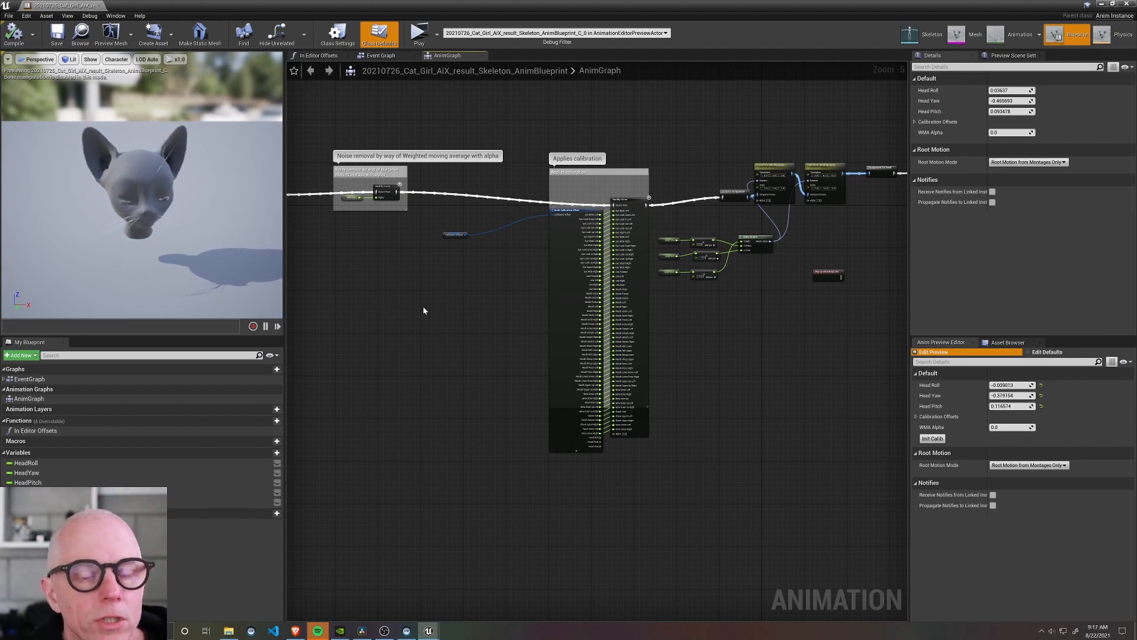
pyautogui.scroll(2, 512, 264)
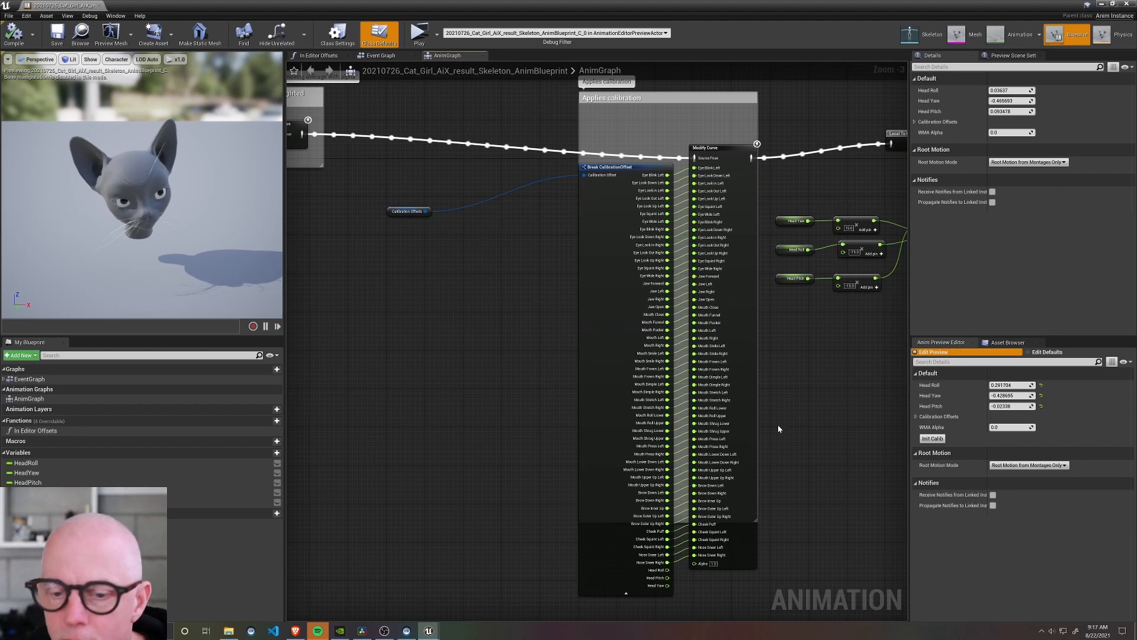
pyautogui.click(50, 432)
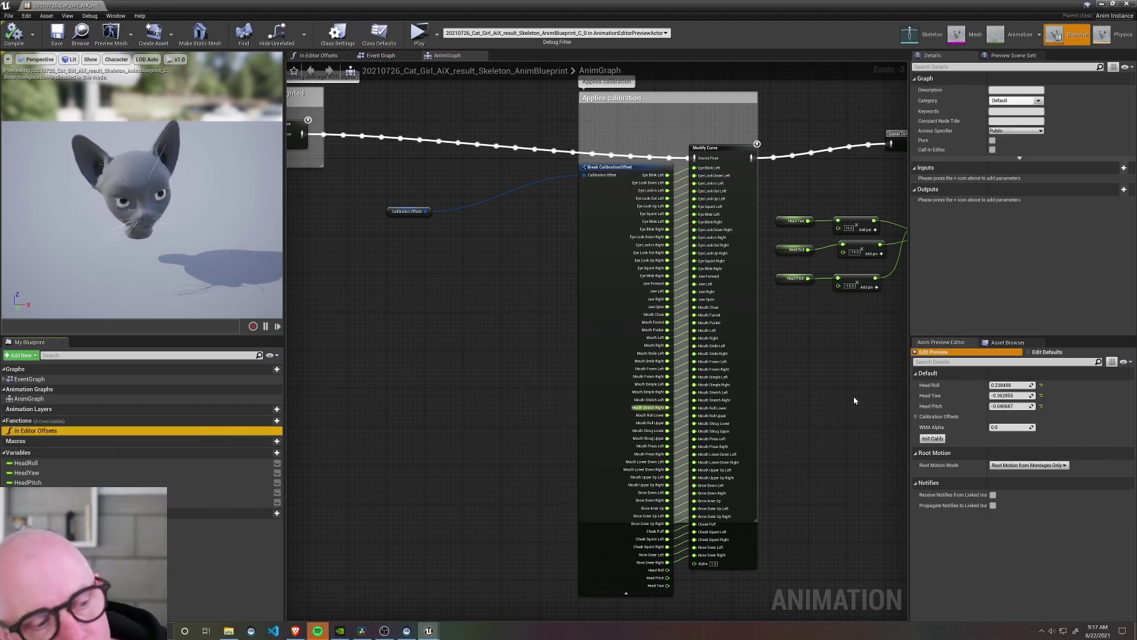
# - Inspect the InitCalib event in the Event Graph and run Init Calib in Anim Preview Editor
pyautogui.click(383, 55)
pyautogui.moveTo(345, 408); pyautogui.dragTo(597, 455)
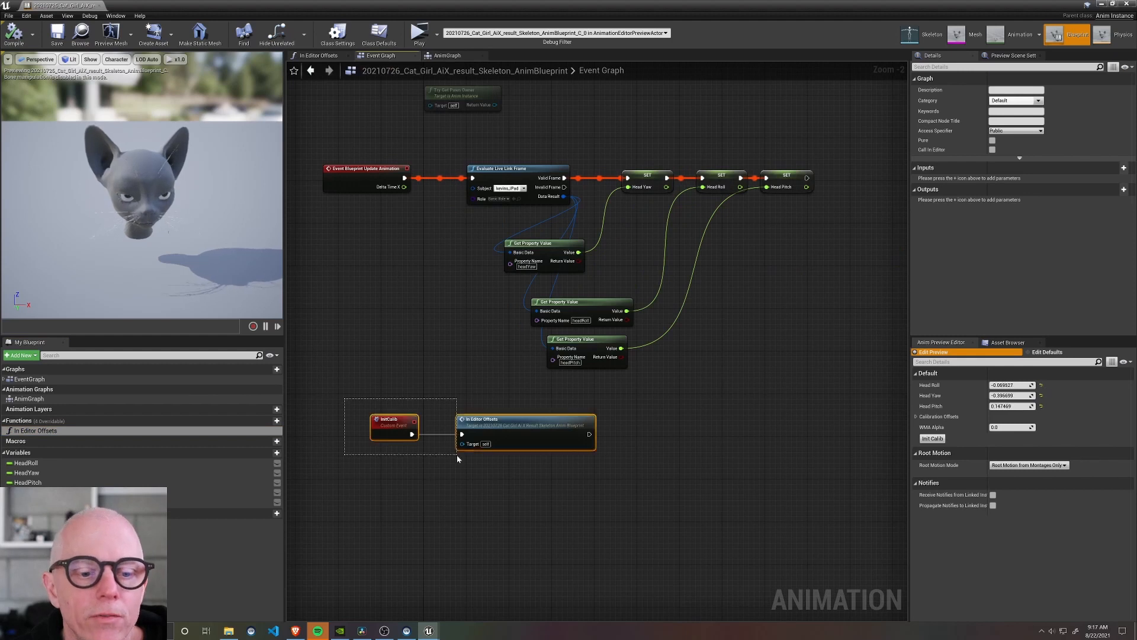
pyautogui.click(391, 420)
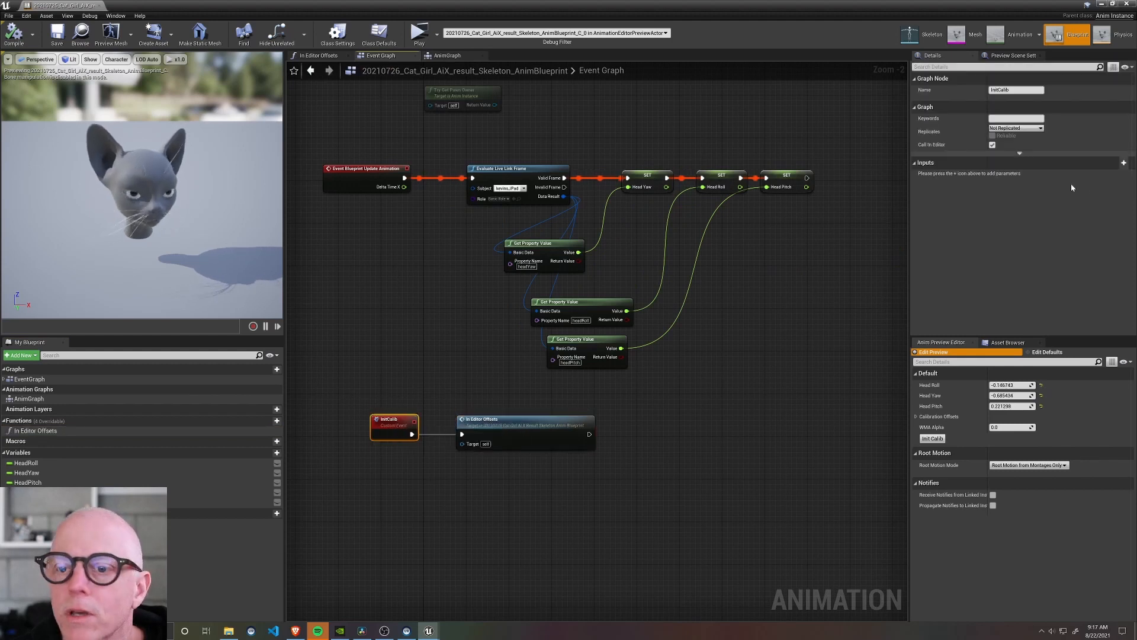
pyautogui.click(932, 439)
pyautogui.click(788, 466)
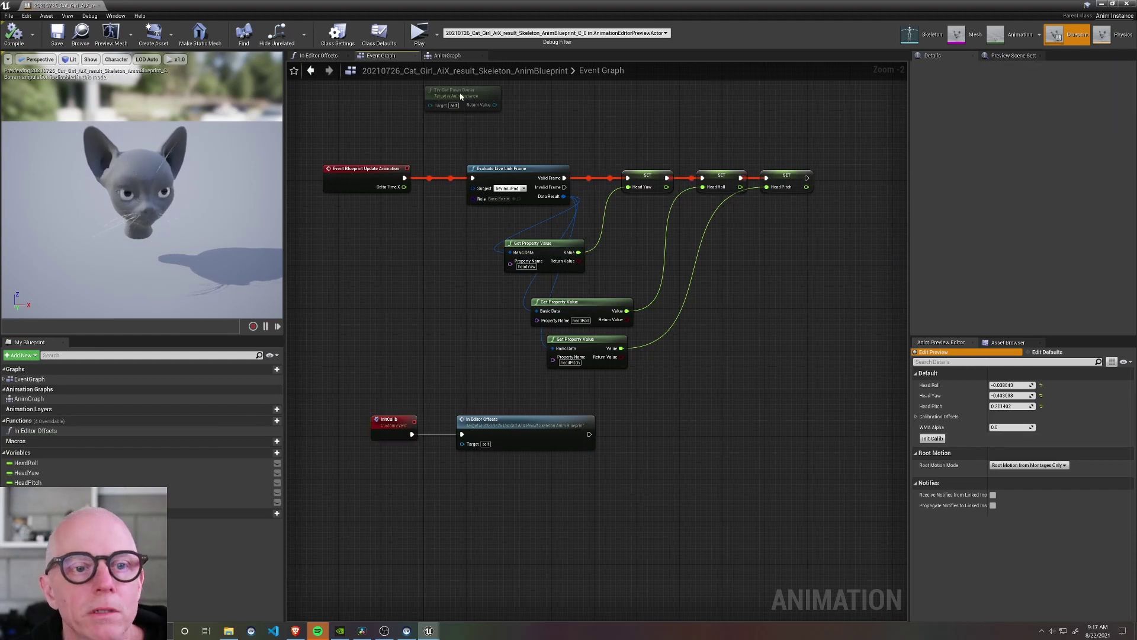
# - Recalibrate from the AnimGraph so the head faces straight ahead and minimize the editor
pyautogui.click(447, 55)
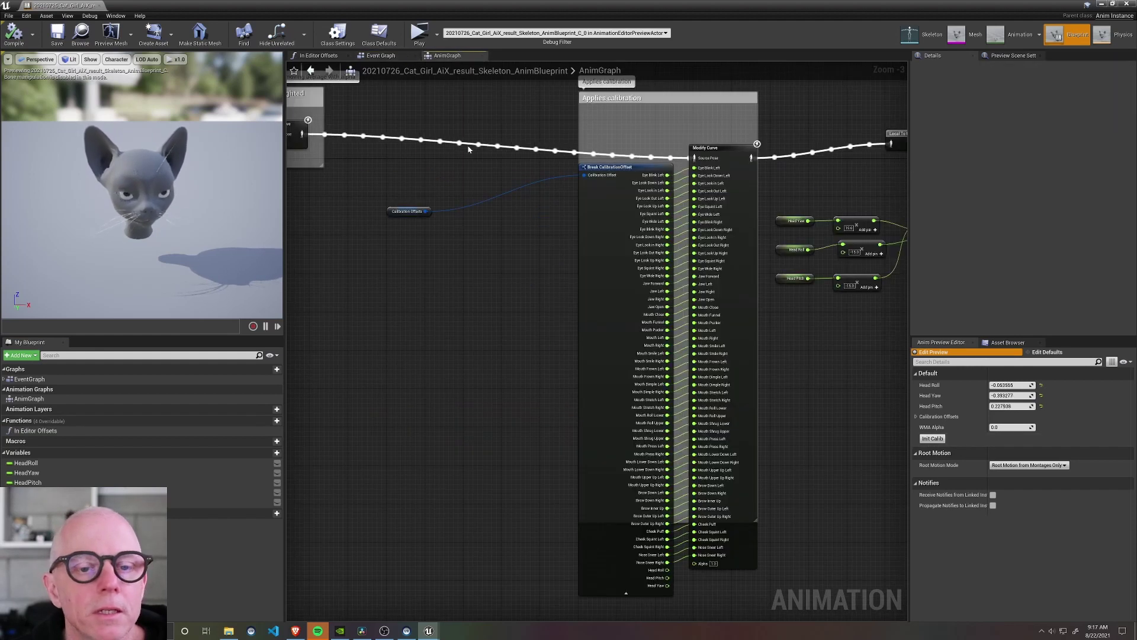
pyautogui.click(929, 438)
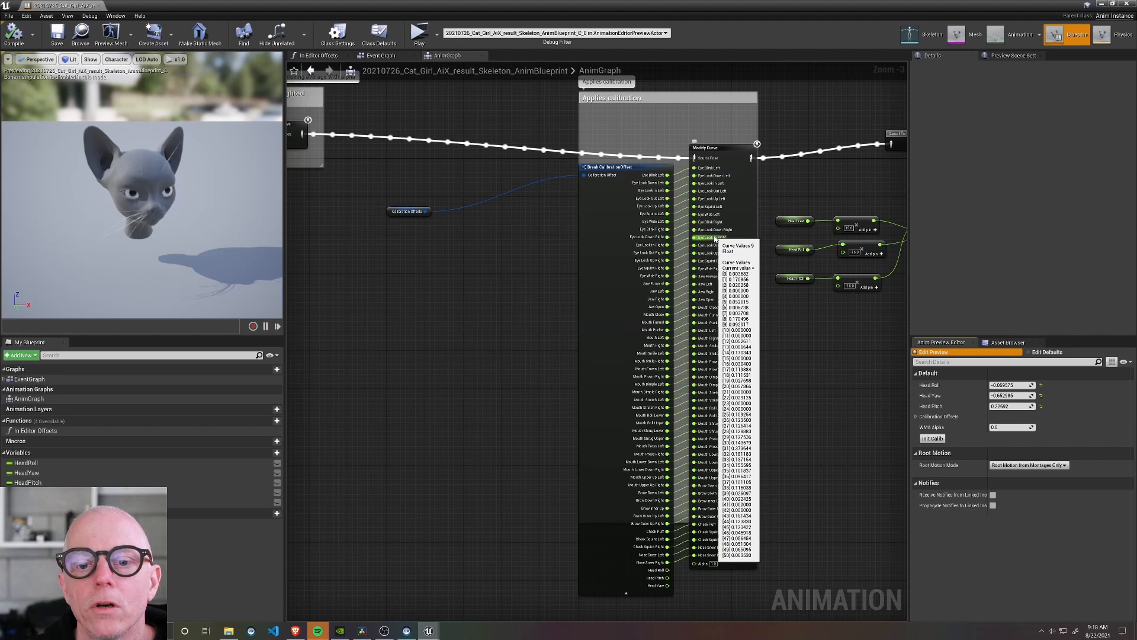
pyautogui.click(1107, 6)
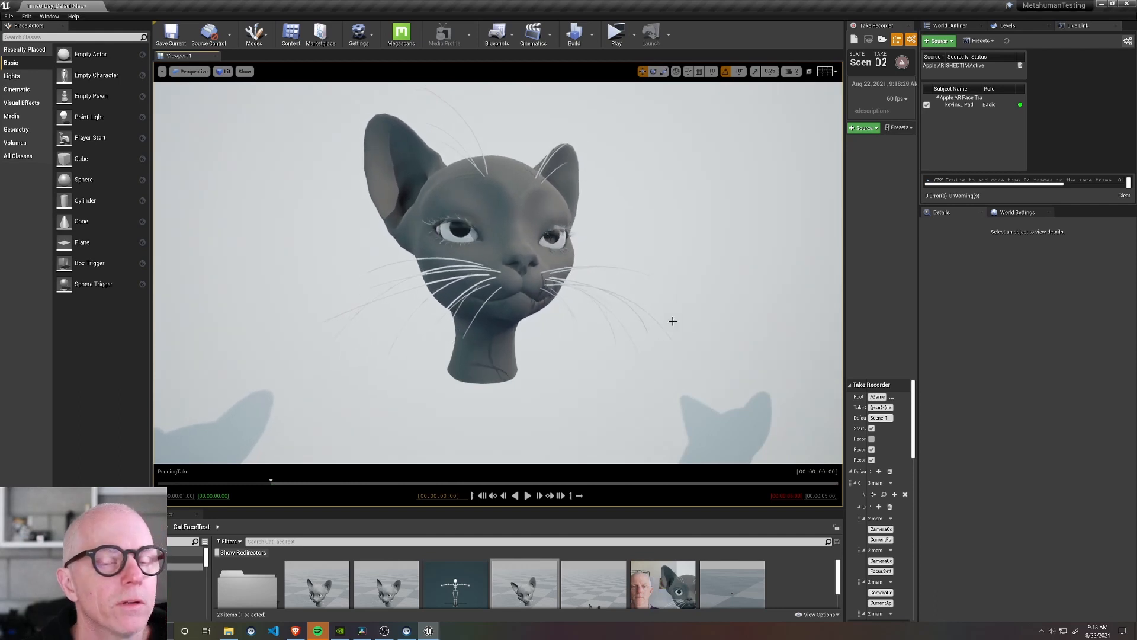
# - Add the iPad Live Link subject as a Take Recorder source via + Source > From LiveLink
pyautogui.moveTo(399, 334); pyautogui.dragTo(382, 294)
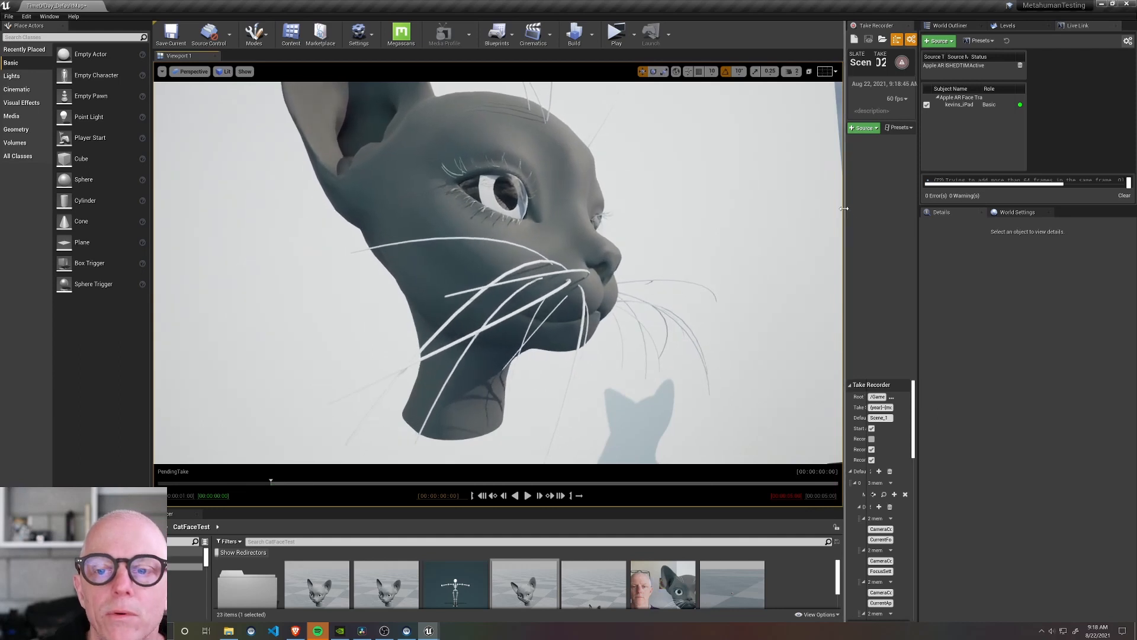
pyautogui.moveTo(844, 213); pyautogui.dragTo(710, 152)
pyautogui.click(728, 129)
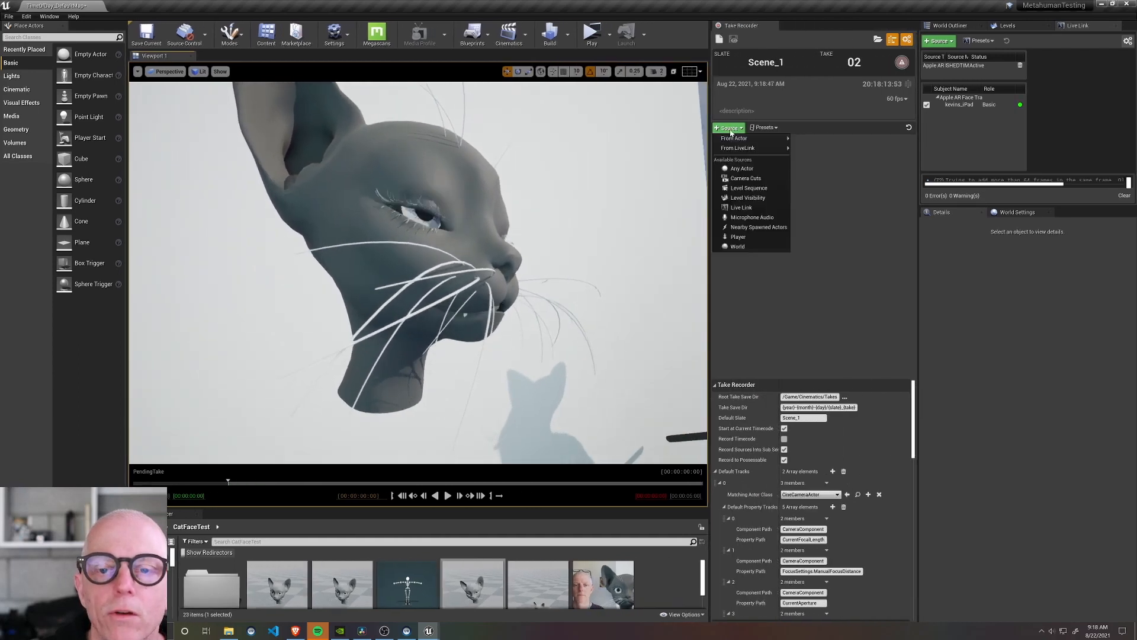
pyautogui.click(880, 162)
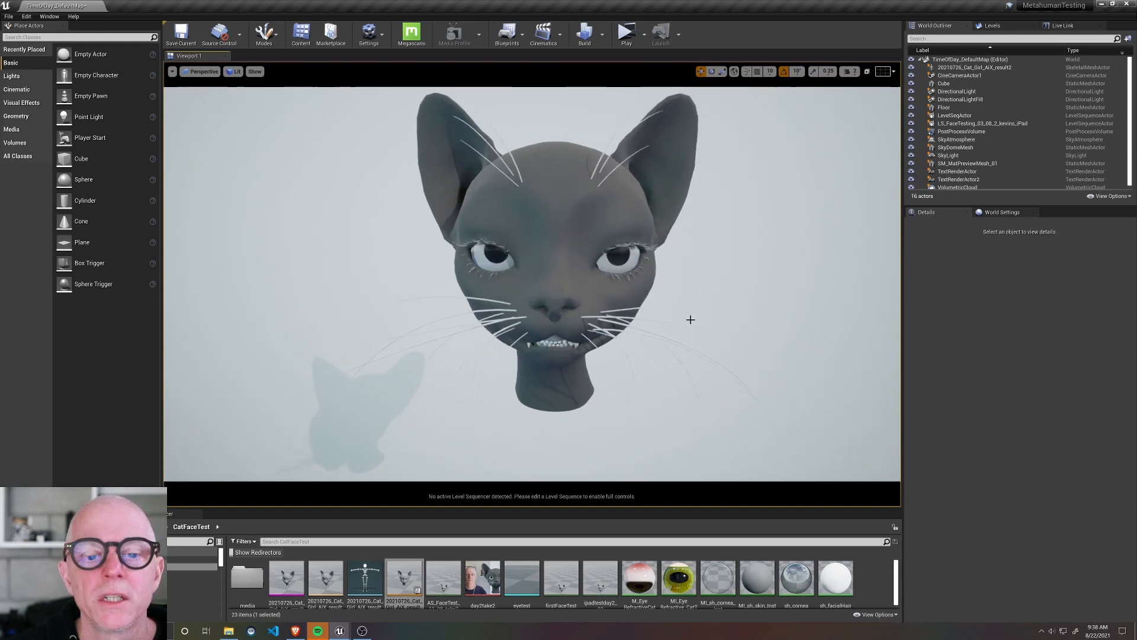
pyautogui.moveTo(688, 316); pyautogui.dragTo(730, 316, button='right')
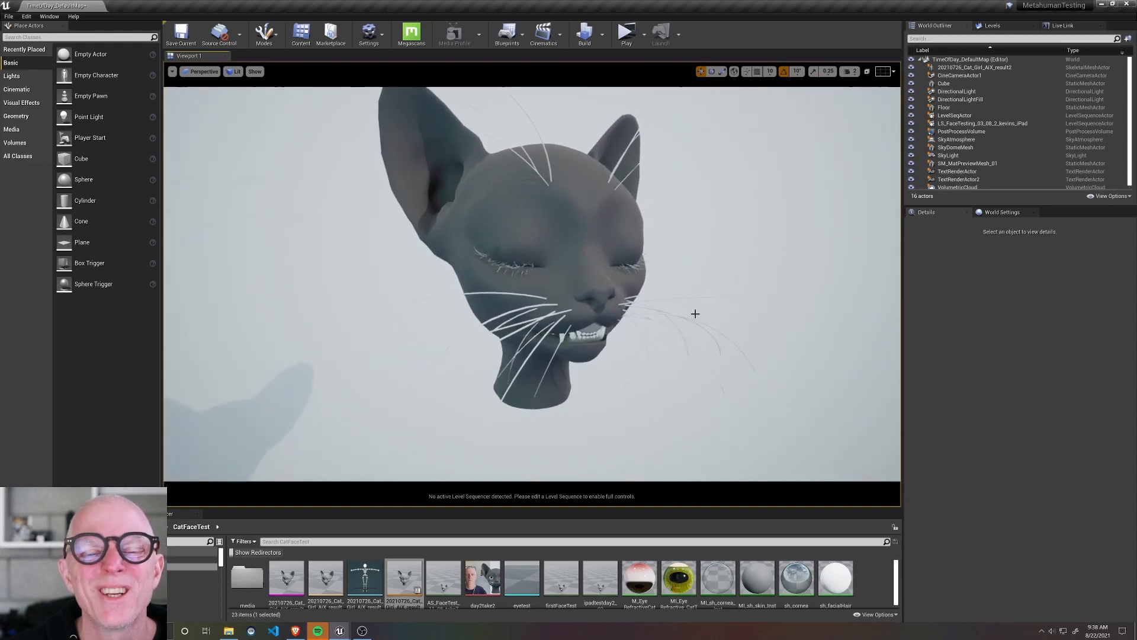